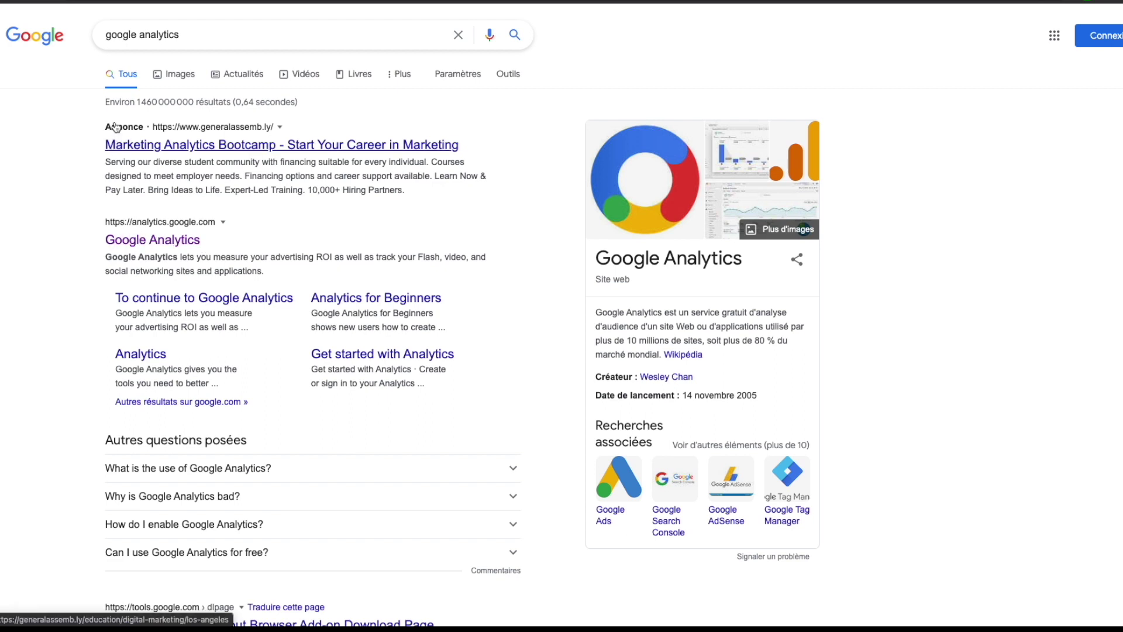
Step: Open the Google Analytics sign-in page at analytics.google.com
left_click(130, 240)
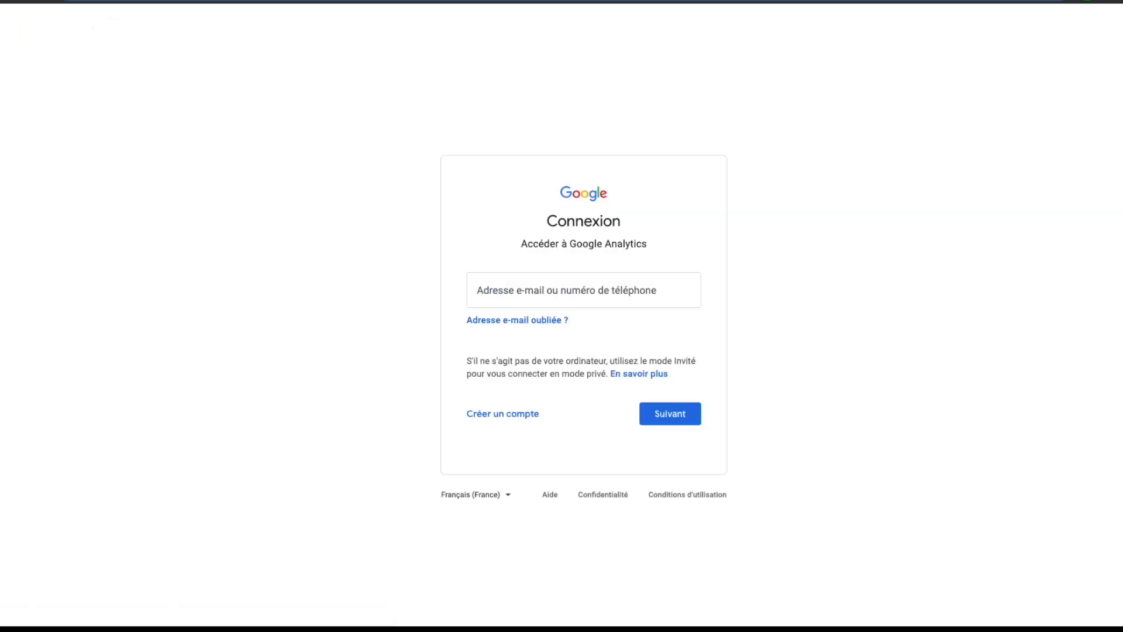
key("ctrl+l")
type("analytics.google.")
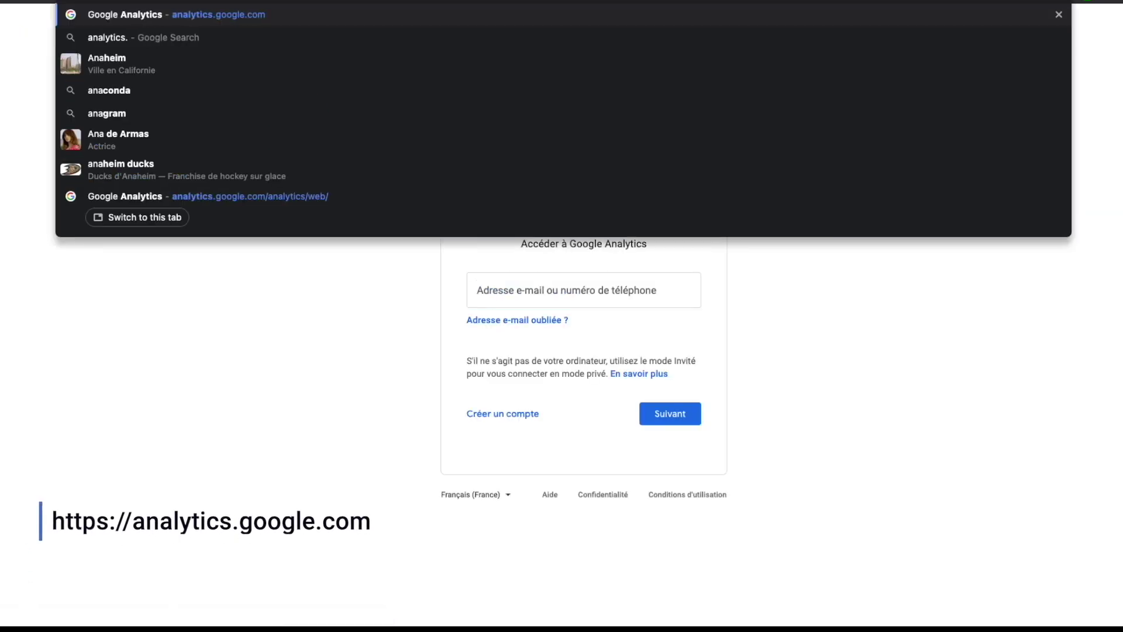
type("com")
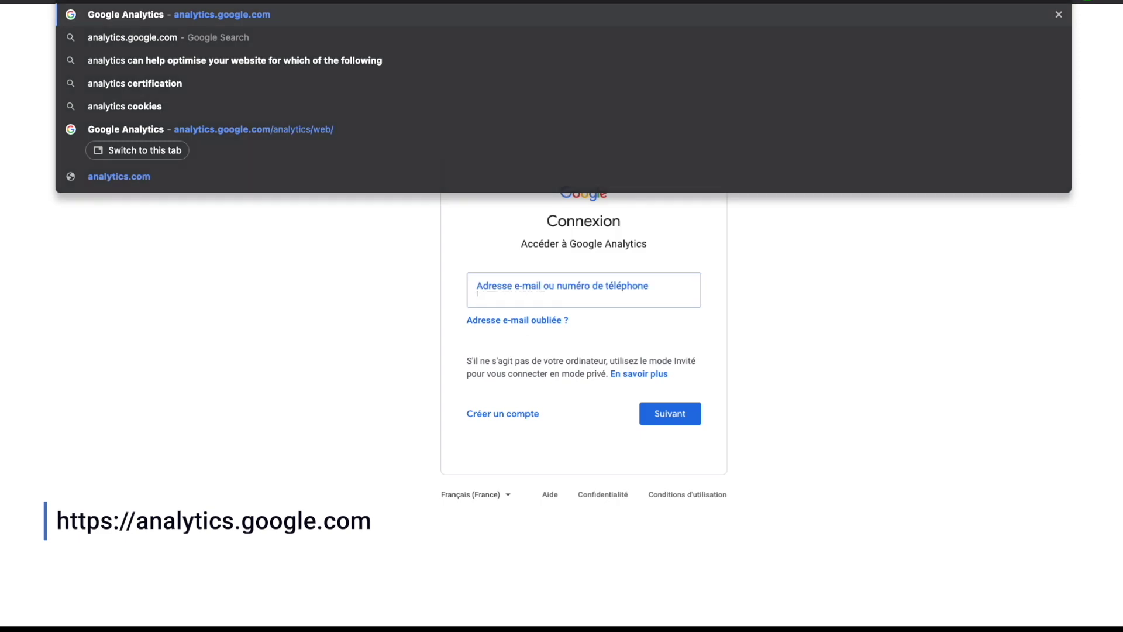
key("Return")
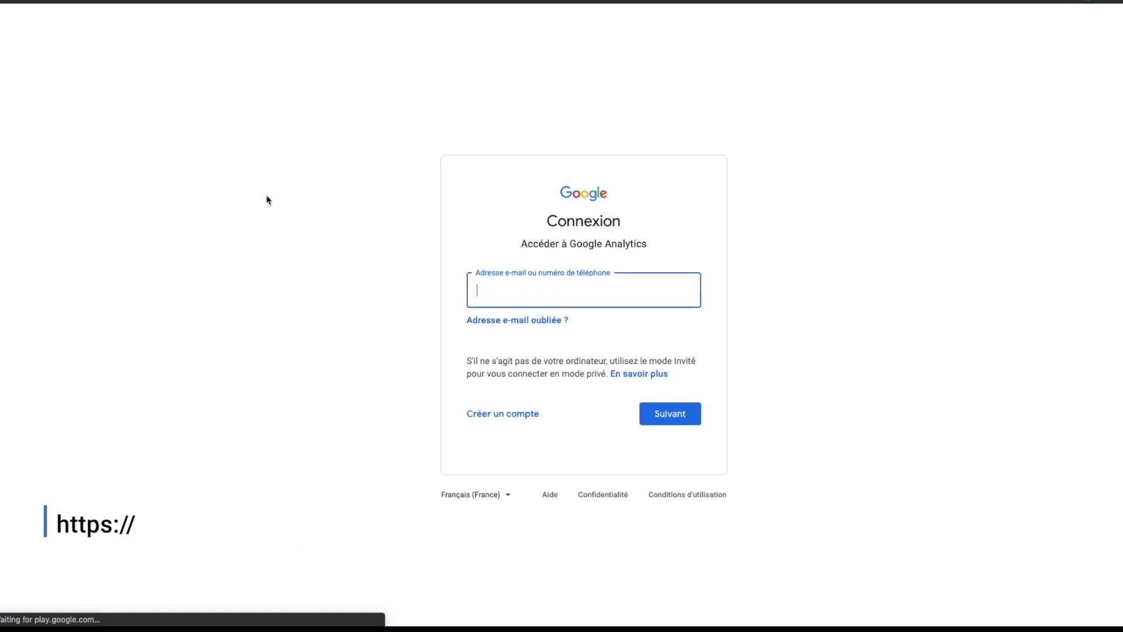
Step: Start creating a new Google account for personal use from the sign-in page
left_click(265, 200)
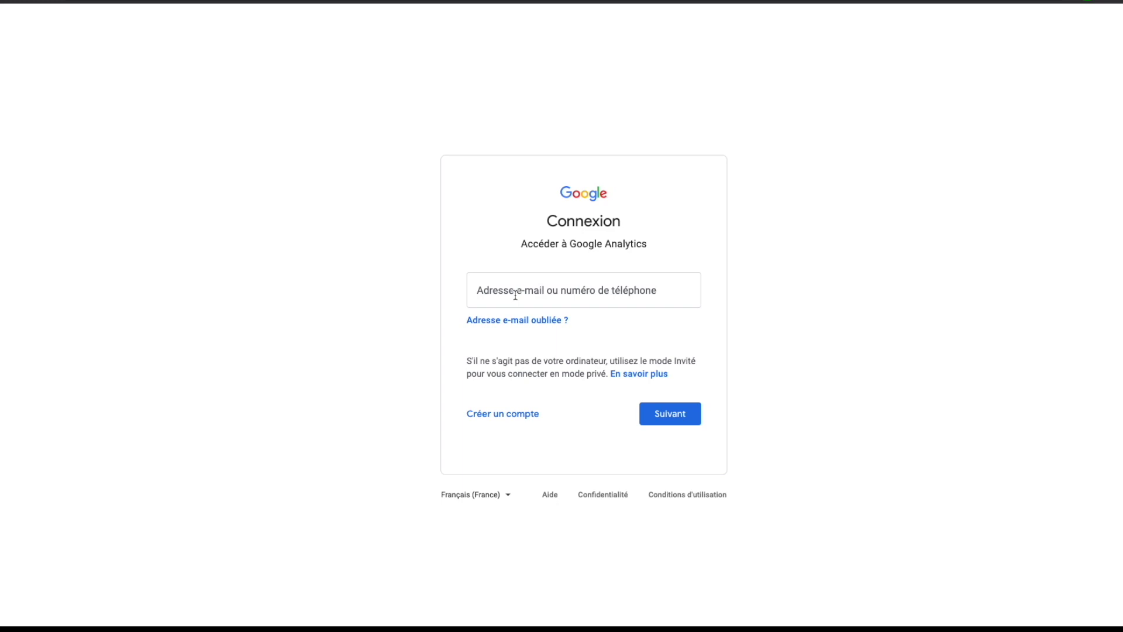
left_click(493, 421)
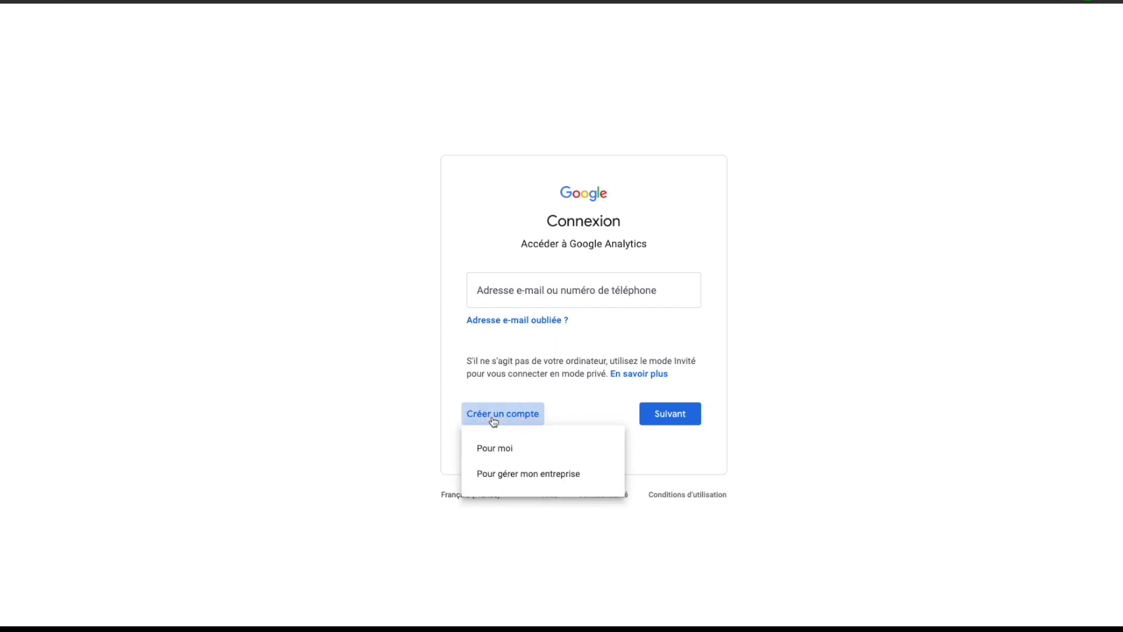
left_click(486, 455)
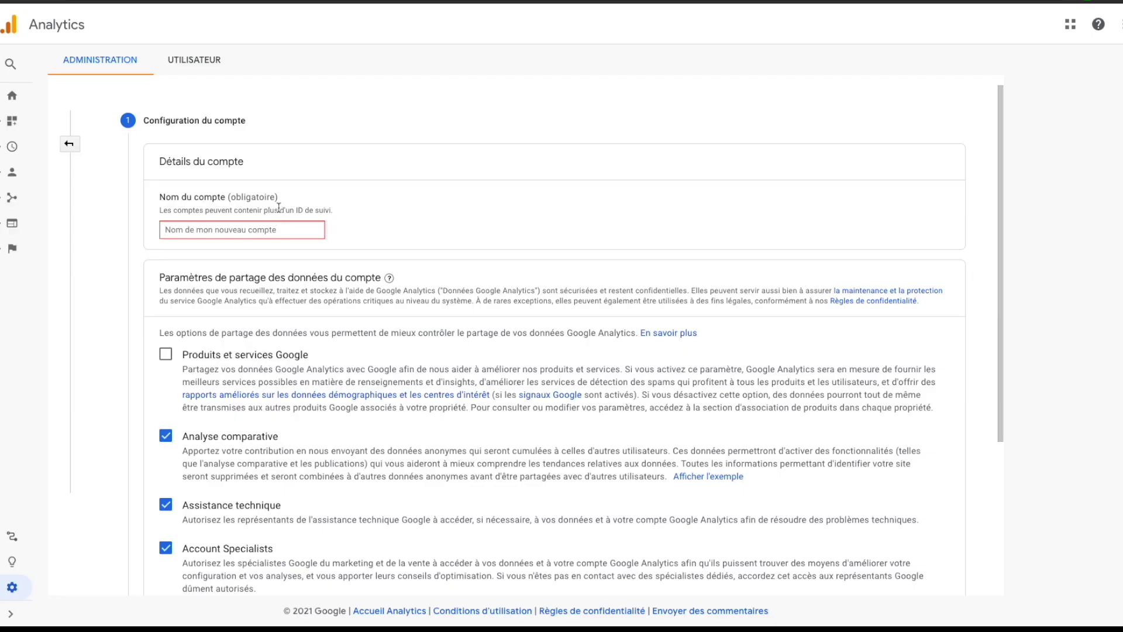
Step: Name the Analytics account "Mon resto gastro" and continue to the property setup with the default data-sharing options
type("Mon n")
scroll(169, 405, "down", 3)
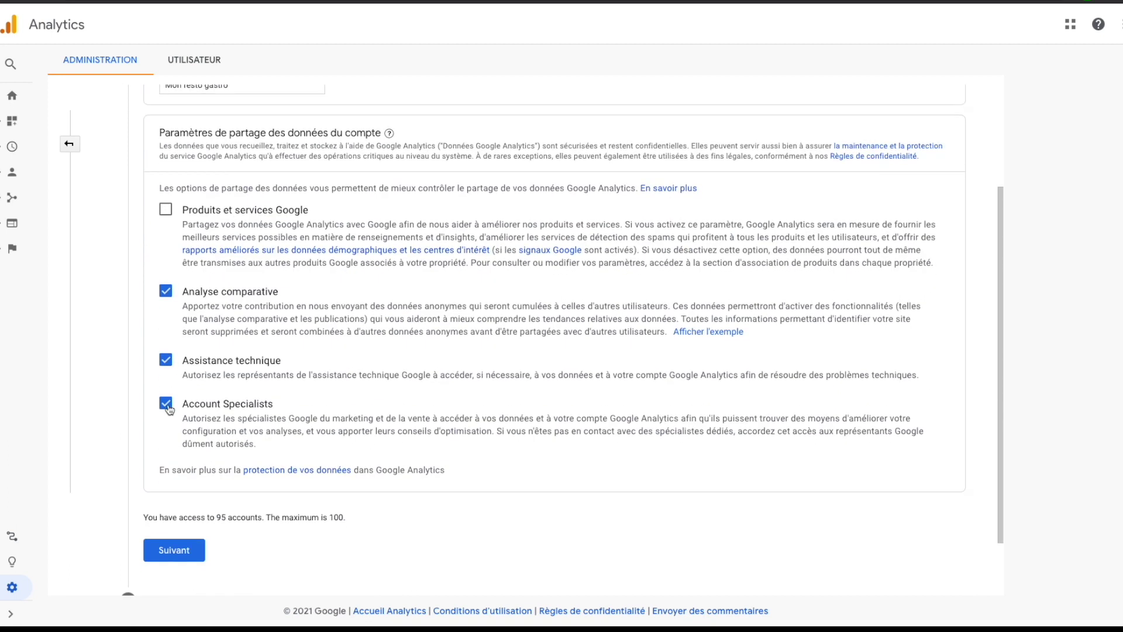
left_click(173, 541)
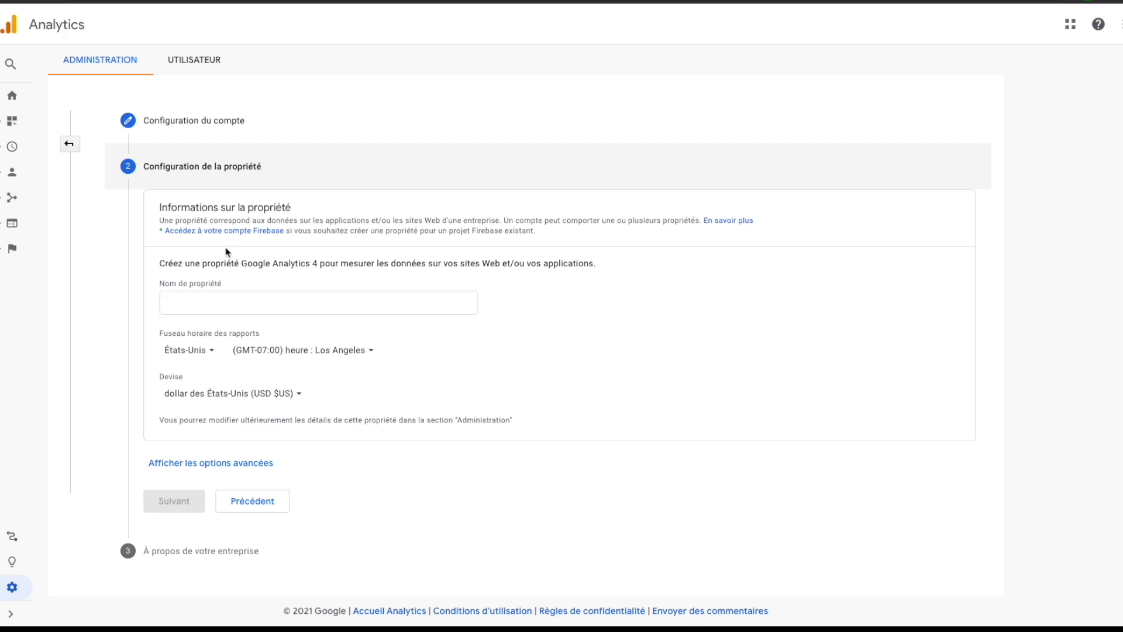
Step: Name the Google Analytics 4 property "Mon resto gastro"
left_click_drag(160, 221, 695, 220)
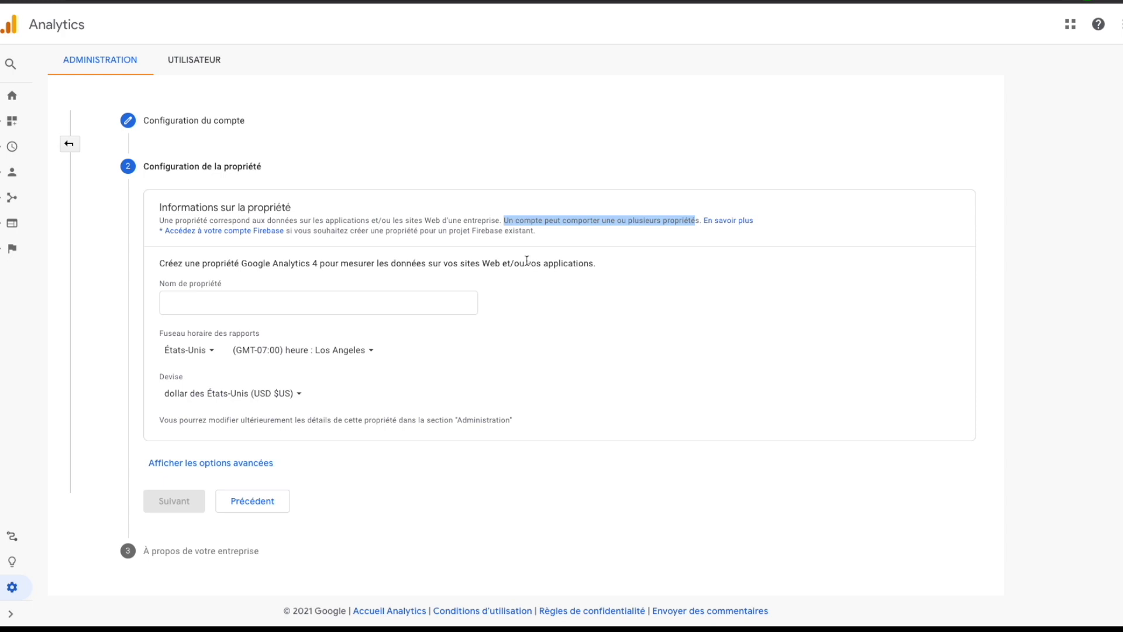
left_click(283, 300)
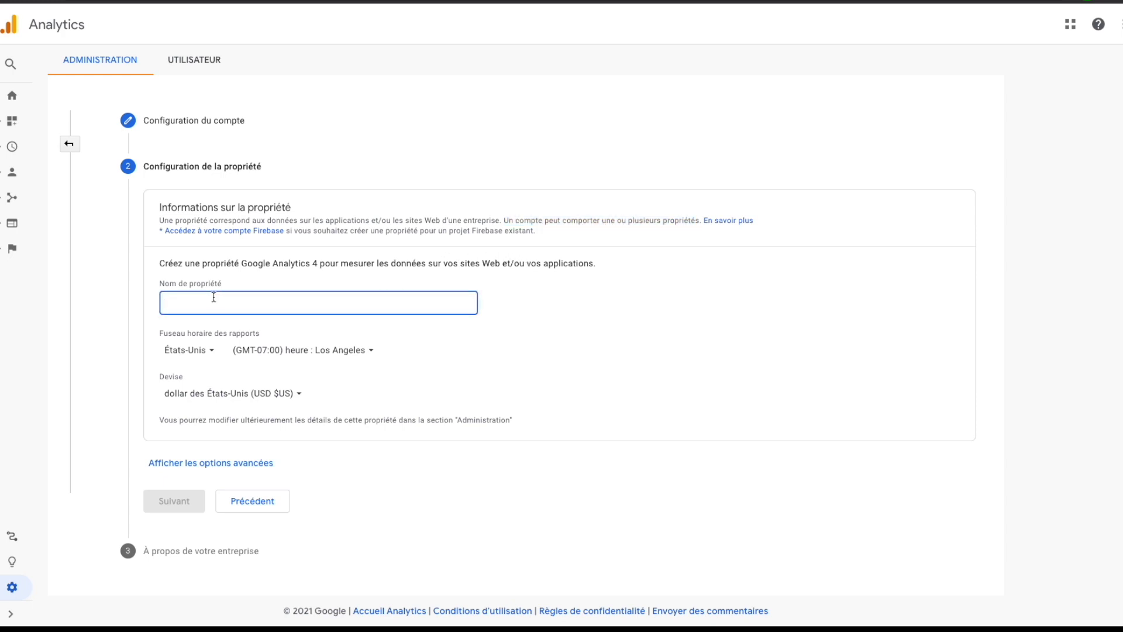
type("Mon resto gastro")
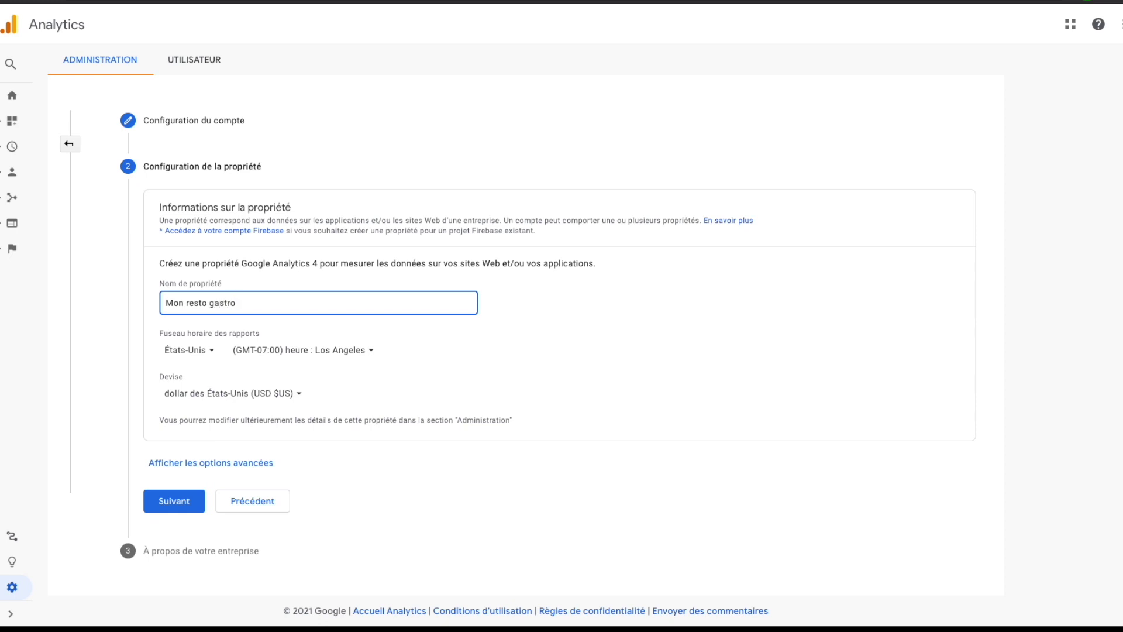
Step: Set the property's reporting time zone to France and its currency to euro (EUR €), and continue to the business information
left_click(193, 351)
type("fr")
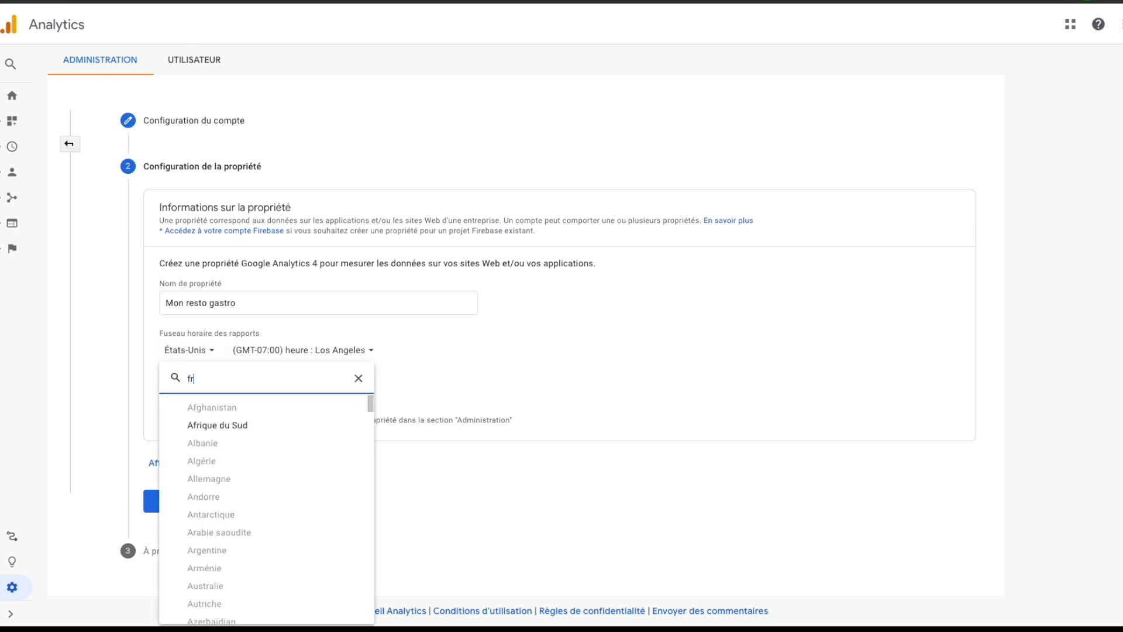
type("an")
left_click(215, 511)
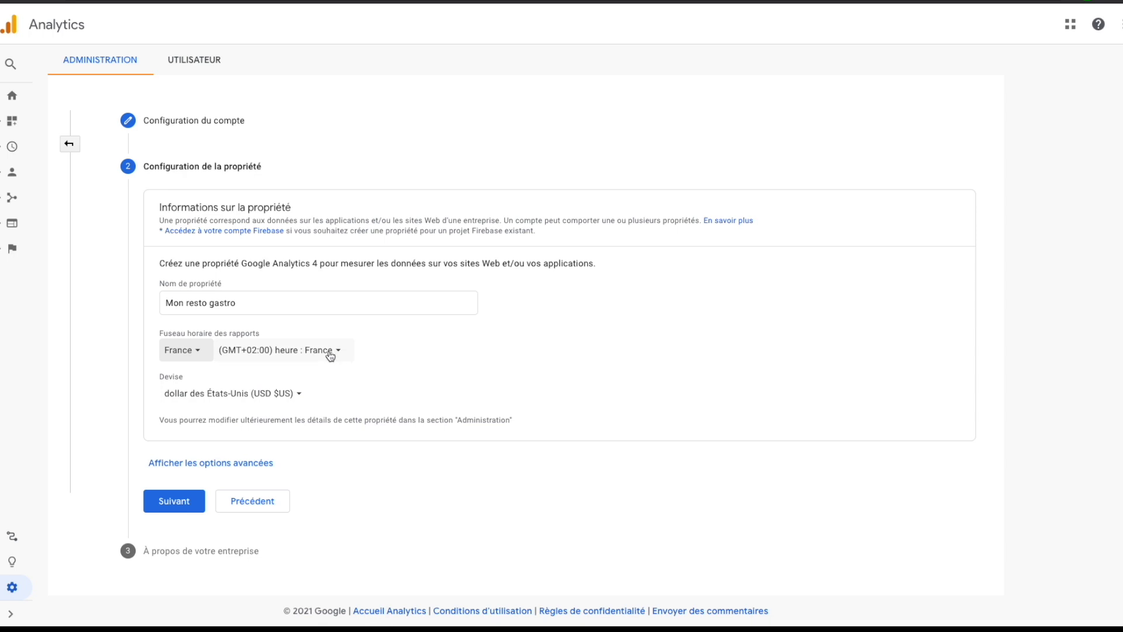
left_click(251, 394)
scroll(246, 351, "down", 2)
left_click(228, 342)
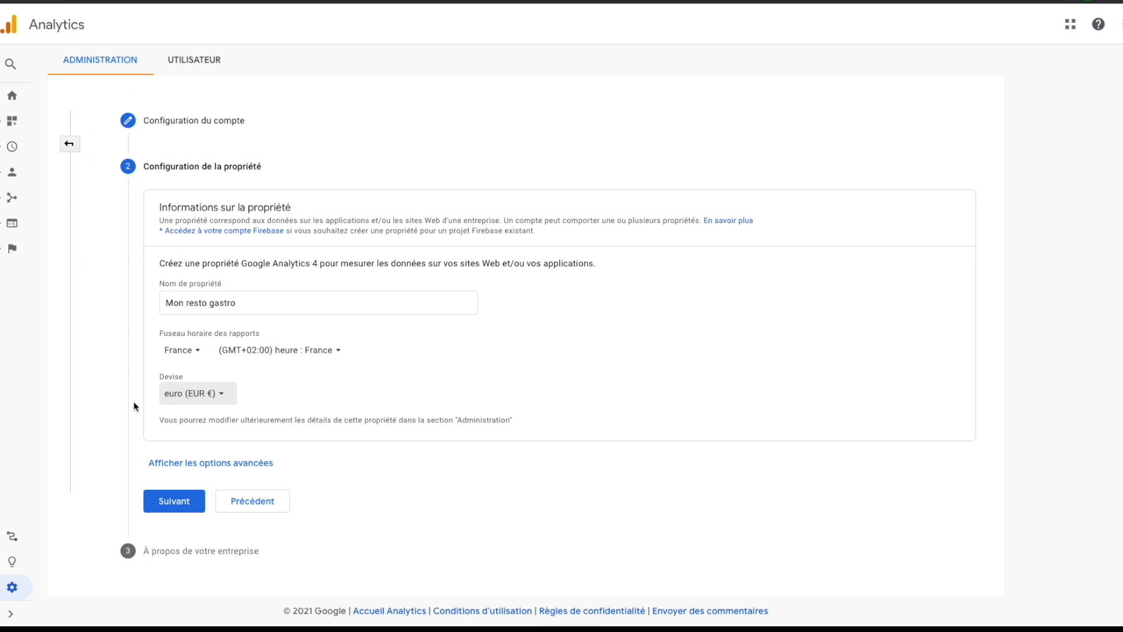
left_click(174, 508)
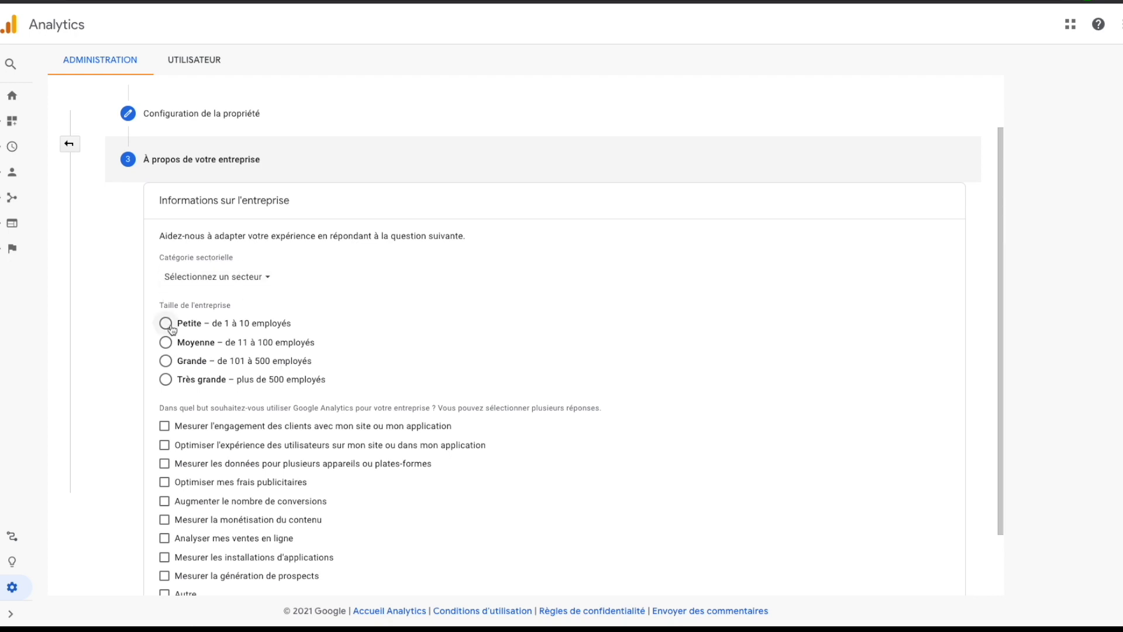
Step: Set the company size to Petite (1 to 10 employees) and submit the account creation
scroll(144, 312, "down", 1)
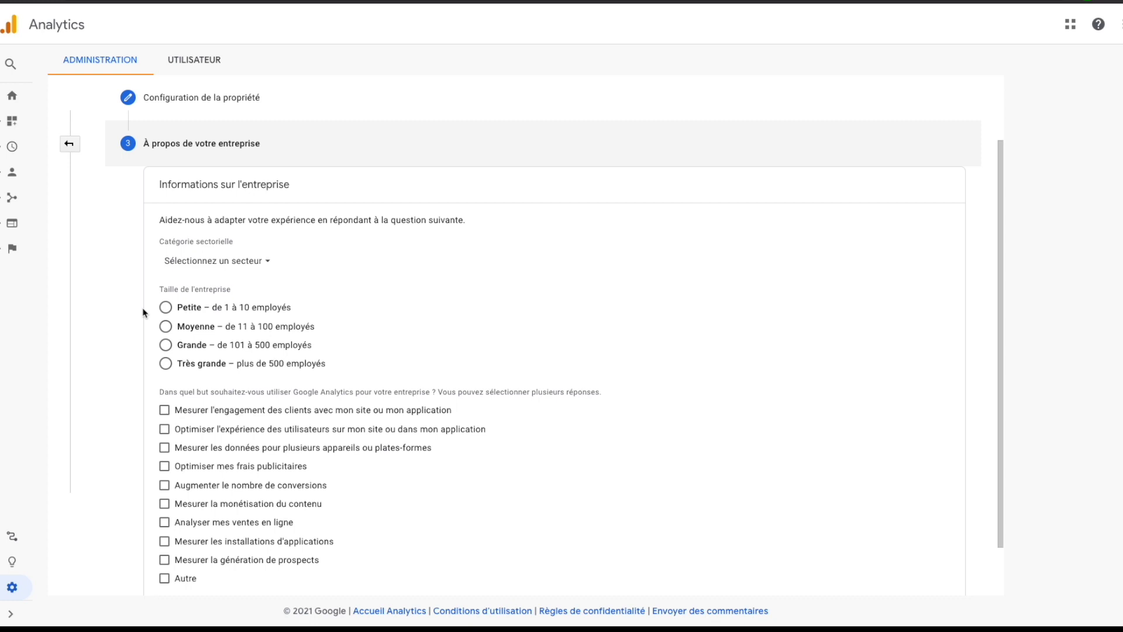
left_click(167, 312)
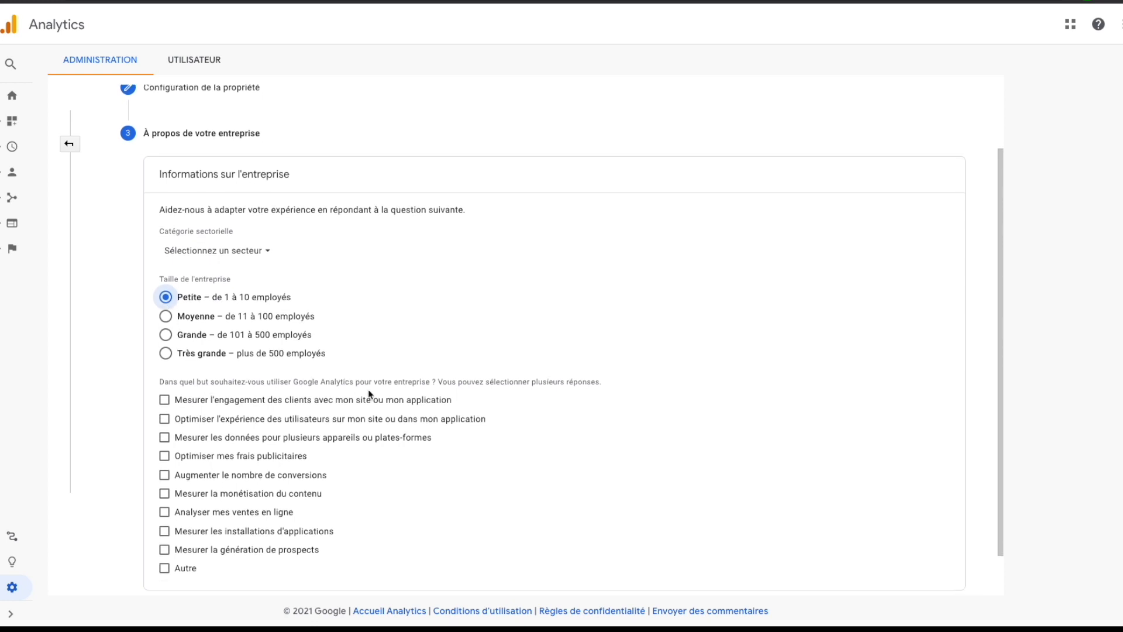
scroll(368, 391, "down", 2)
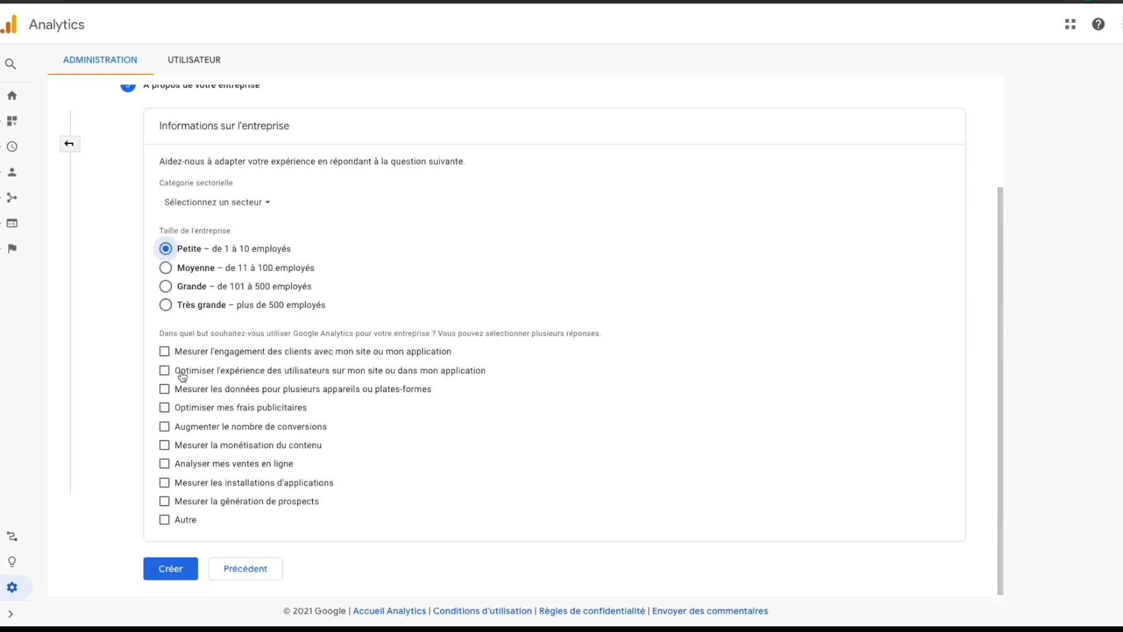
left_click(164, 566)
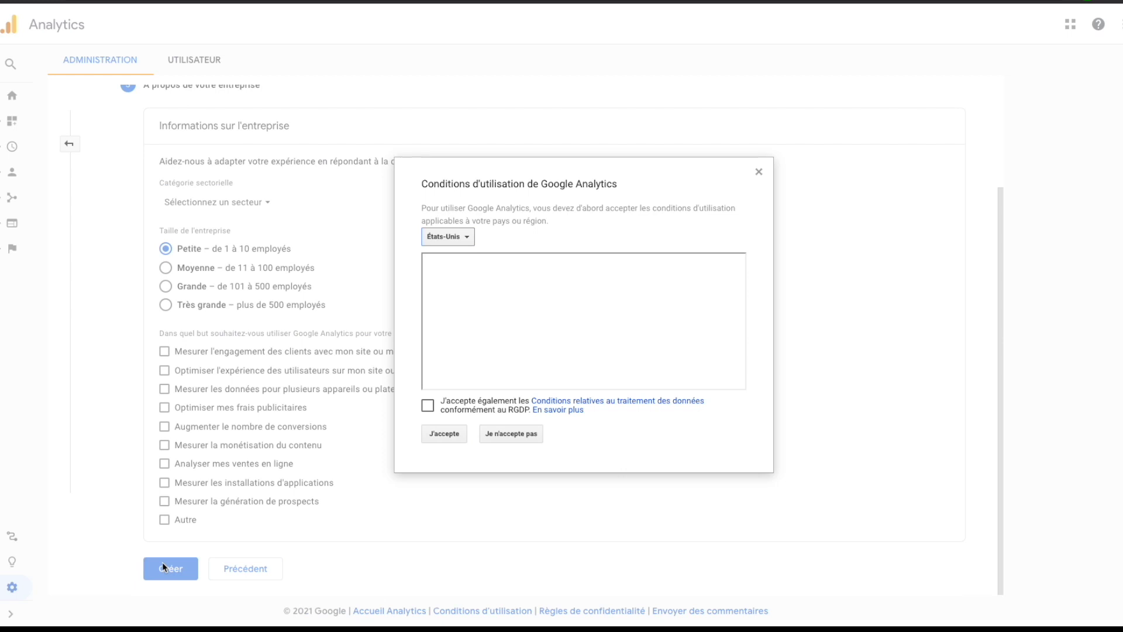
Step: Accept the Google Analytics terms of service along with the GDPR data processing terms
left_click(428, 405)
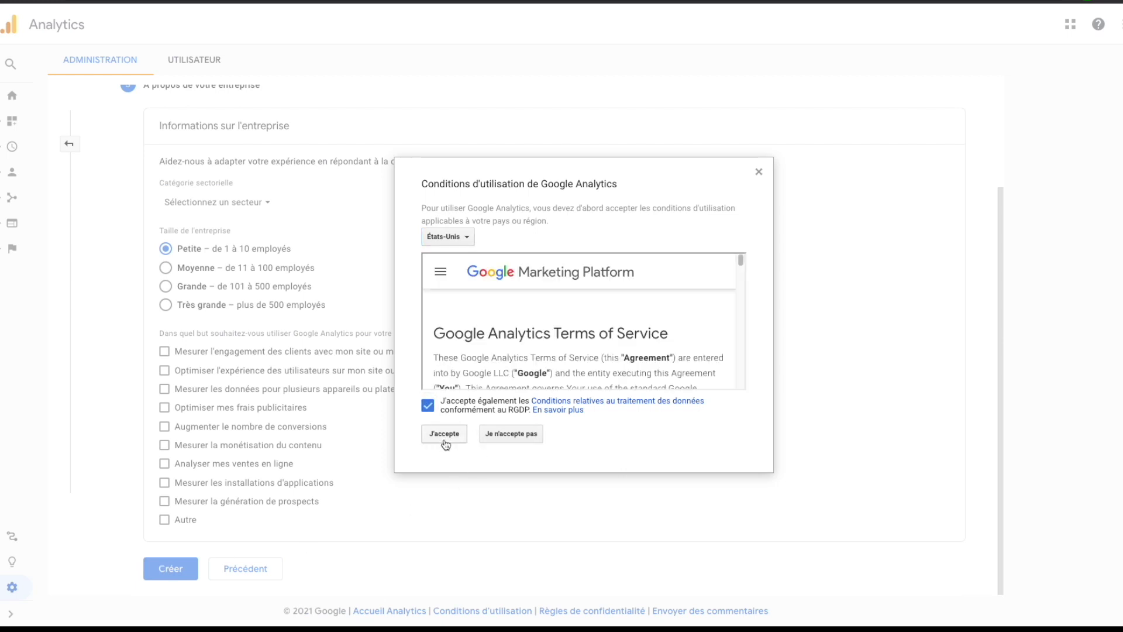
scroll(452, 351, "down", 5)
scroll(451, 351, "down", 15)
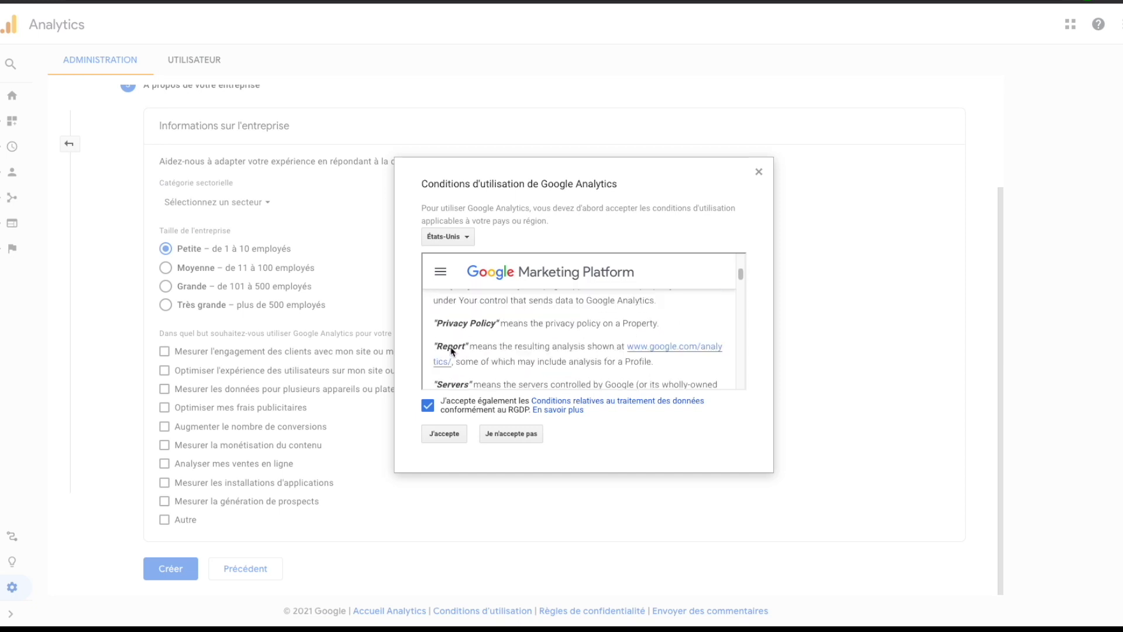
left_click(444, 434)
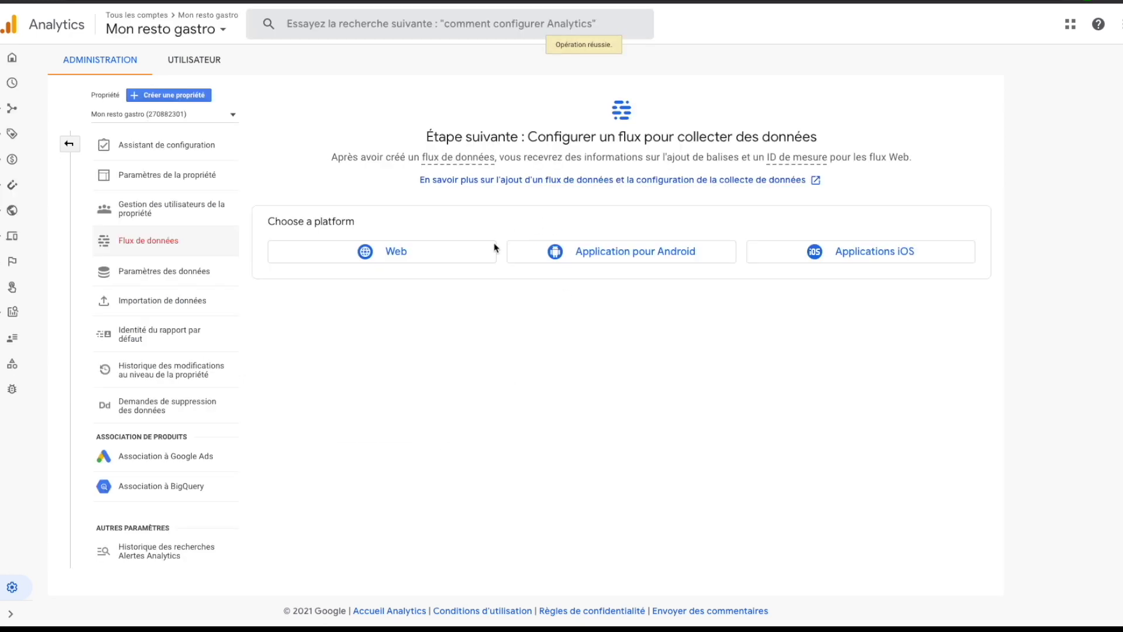
left_click(372, 253)
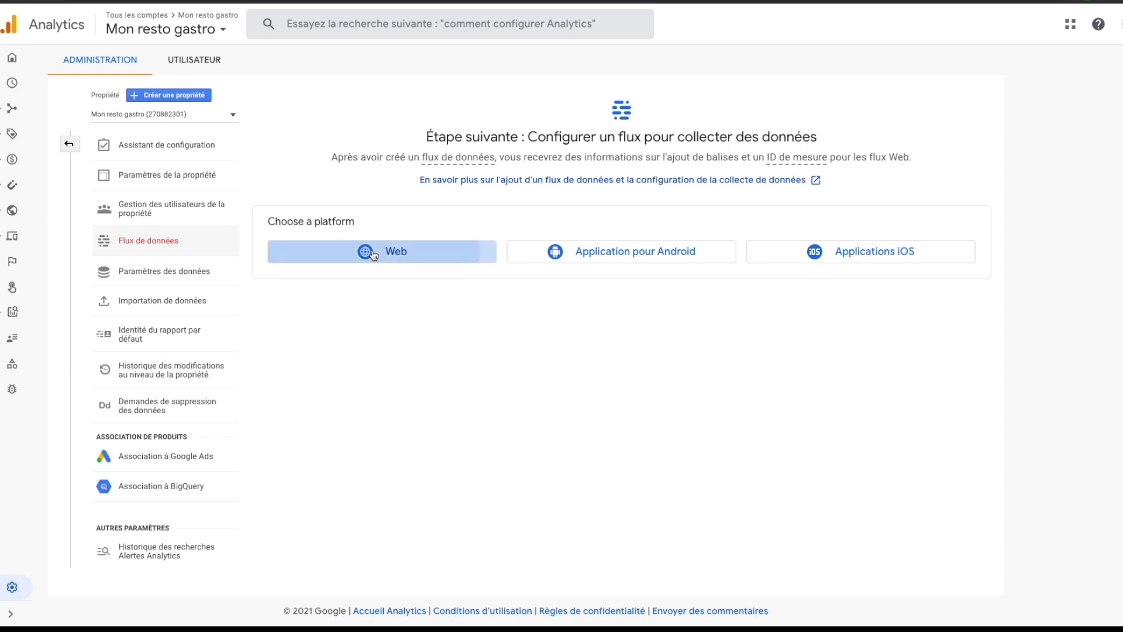
left_click(457, 136)
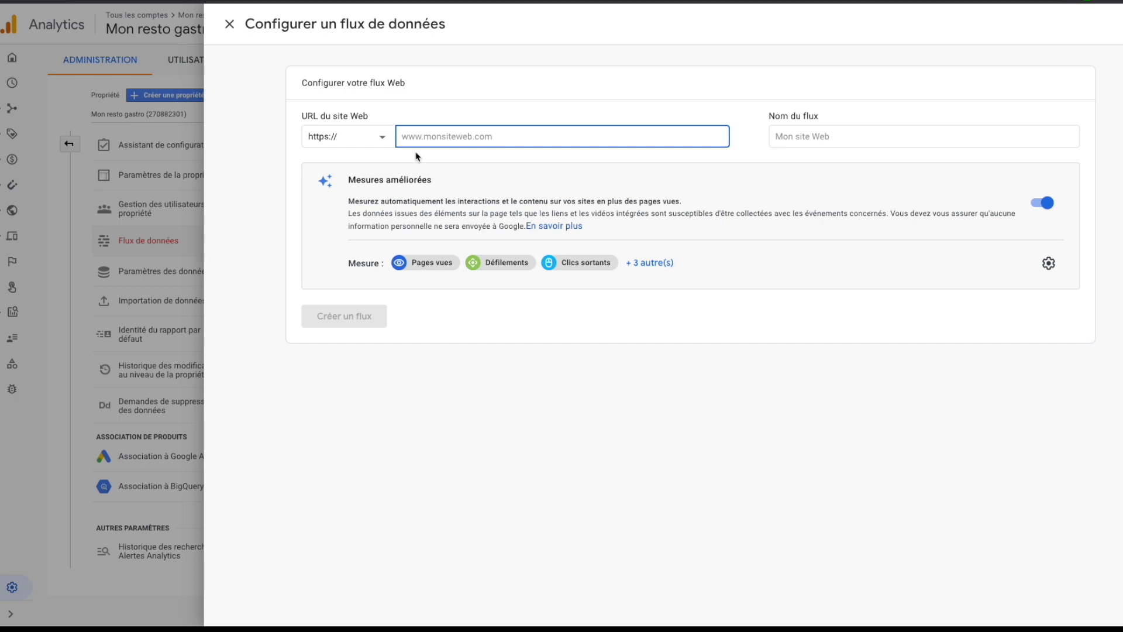
type("www.monres")
key("BackSpace")
key("BackSpace")
key("BackSpace")
type("monrestogastro.")
Step: Name the stream "Mon site web", create it and dismiss the measurement ID tip
left_click(836, 134)
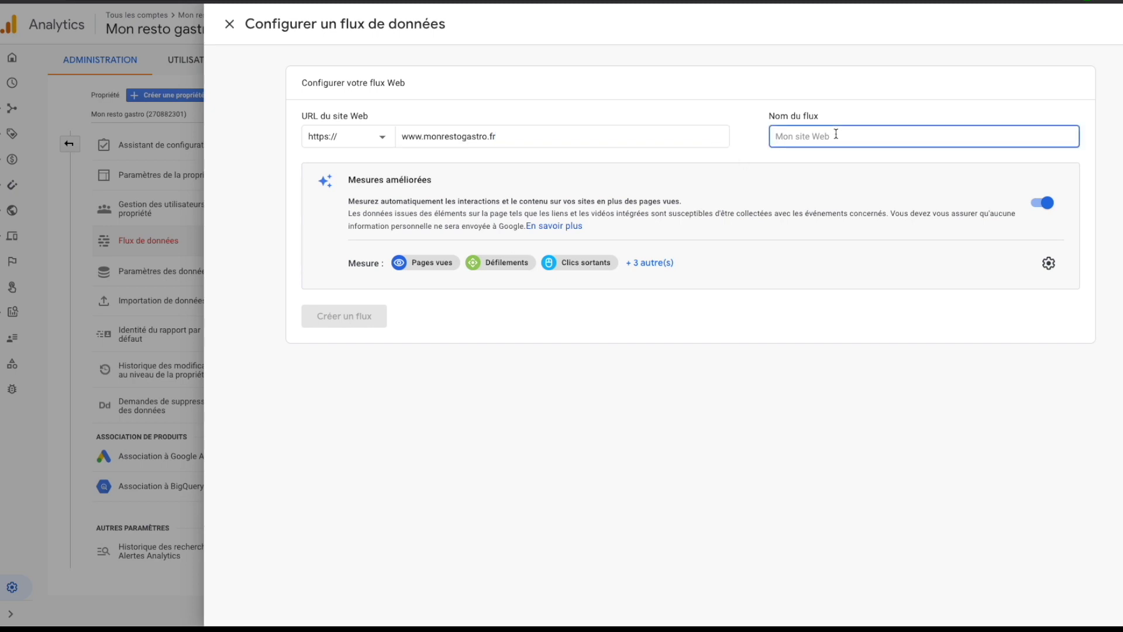
type("Mon site web")
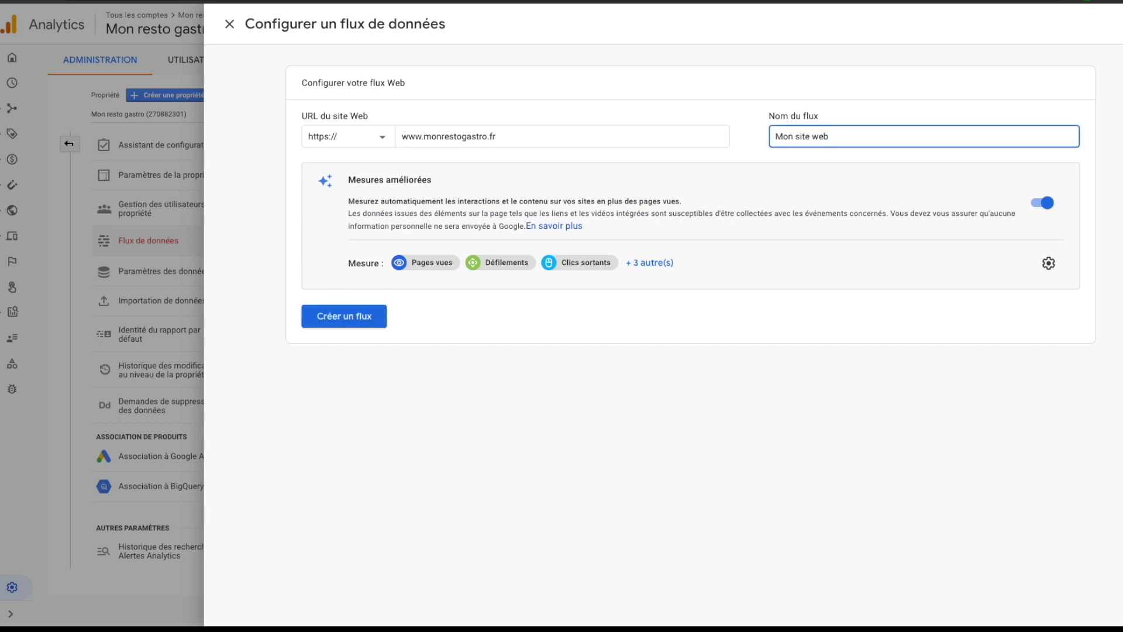
left_click(353, 317)
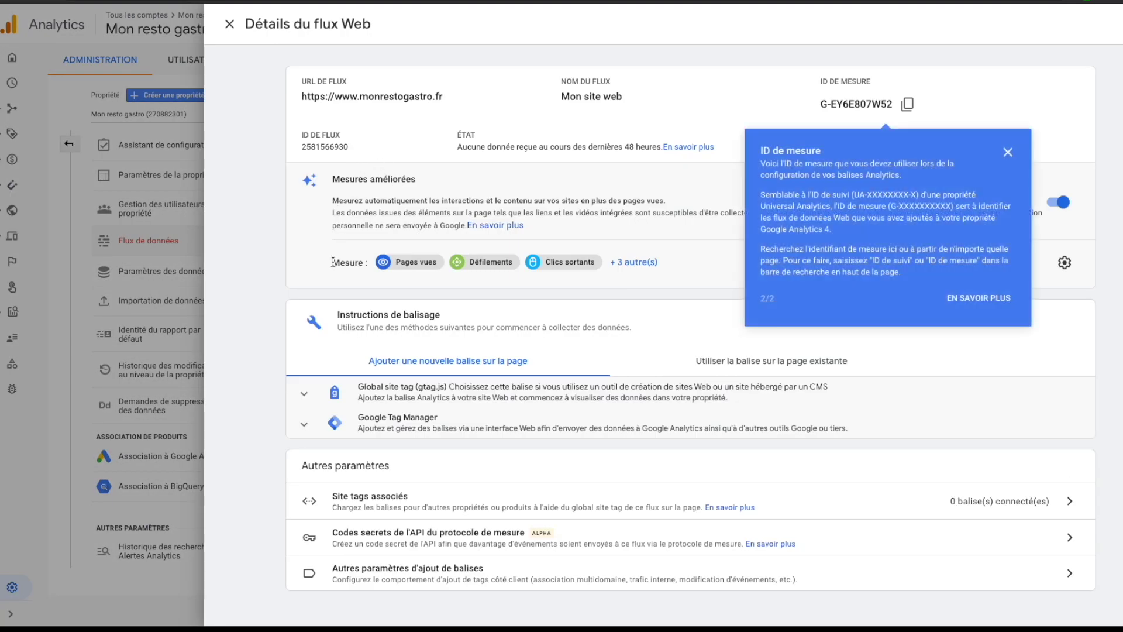
left_click(1009, 153)
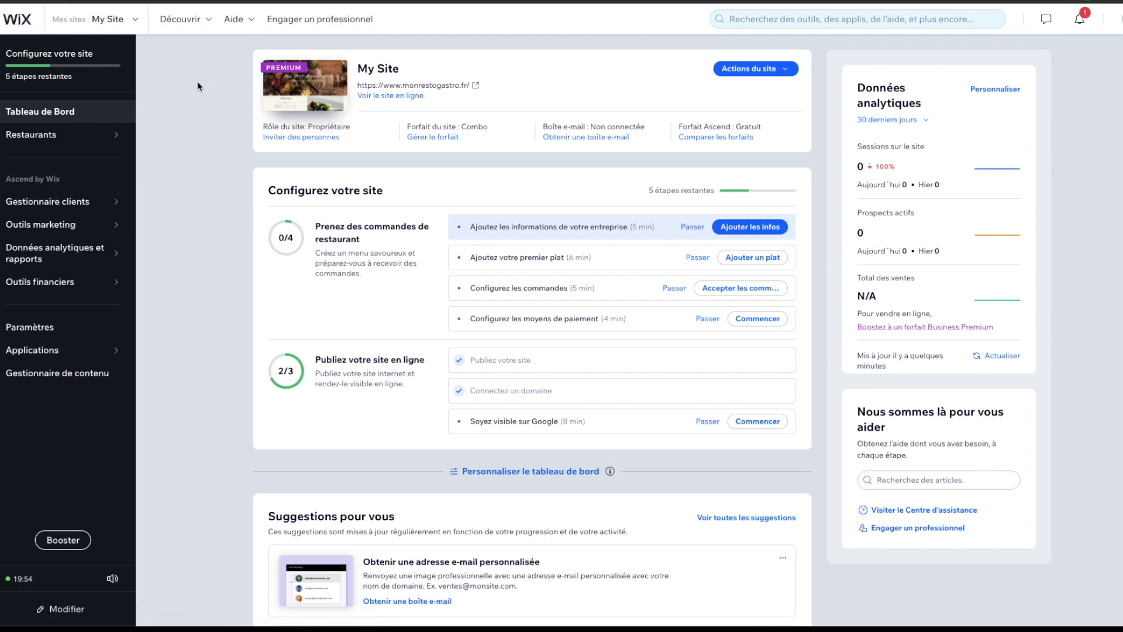
Step: Switch to the Wix dashboard, open the site's custom code settings and start adding a code snippet to the header
left_click(52, 333)
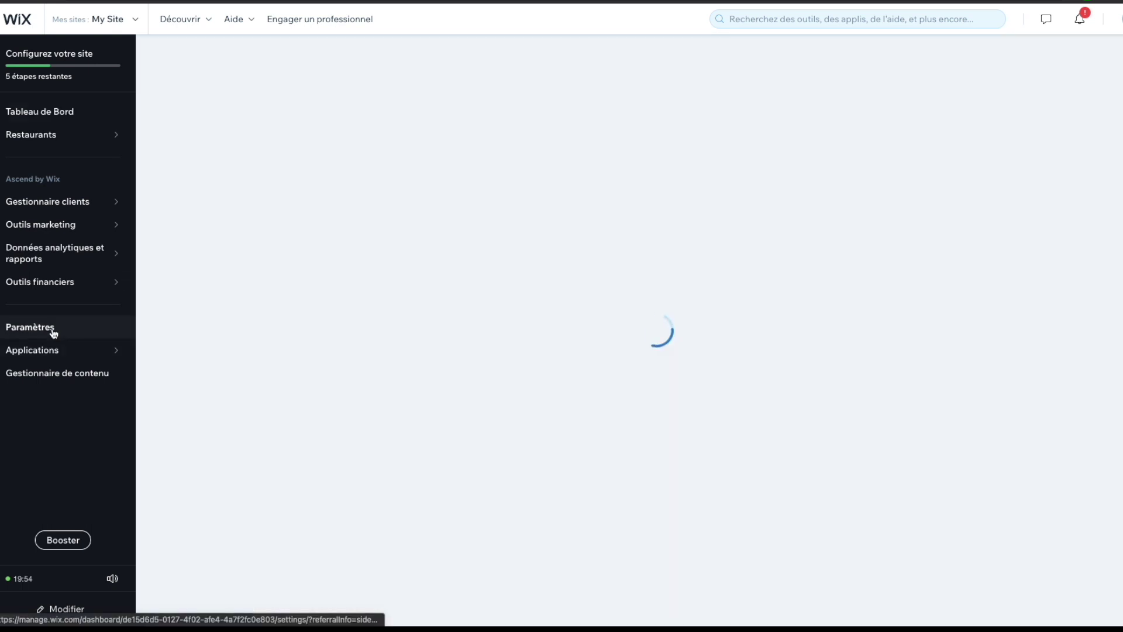
scroll(347, 332, "down", 2)
scroll(347, 332, "down", 10)
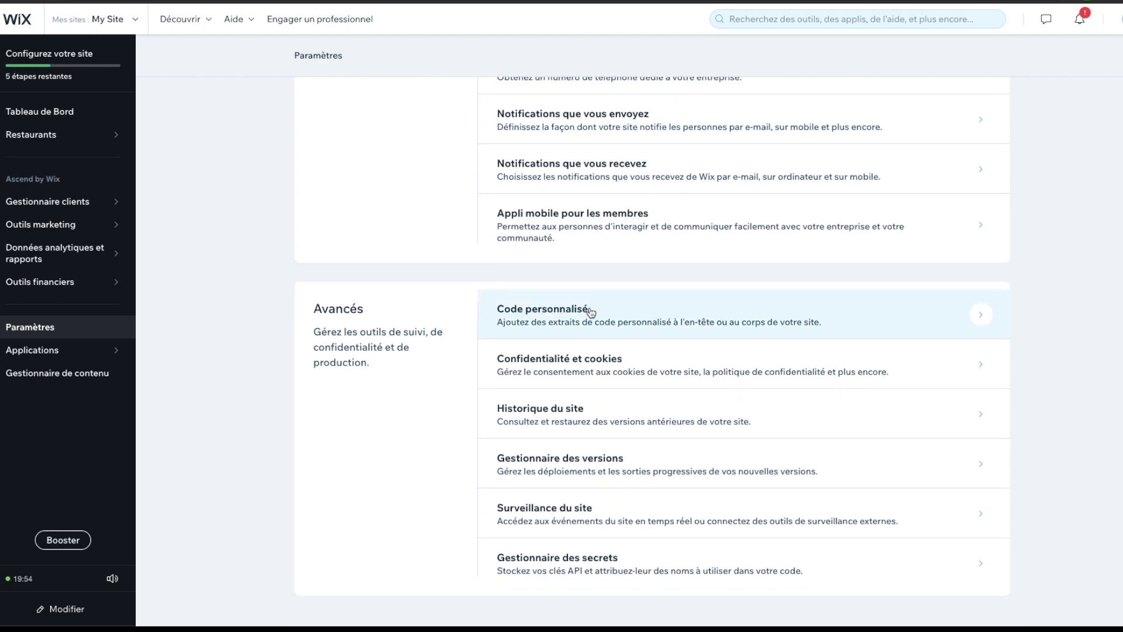
left_click(589, 312)
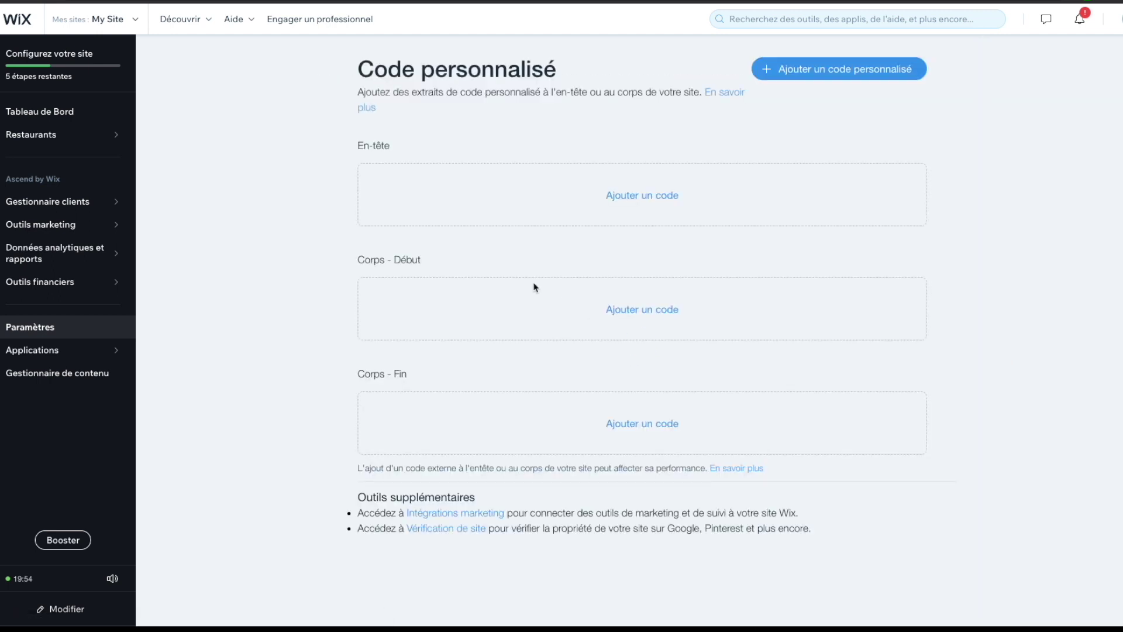
left_click(669, 199)
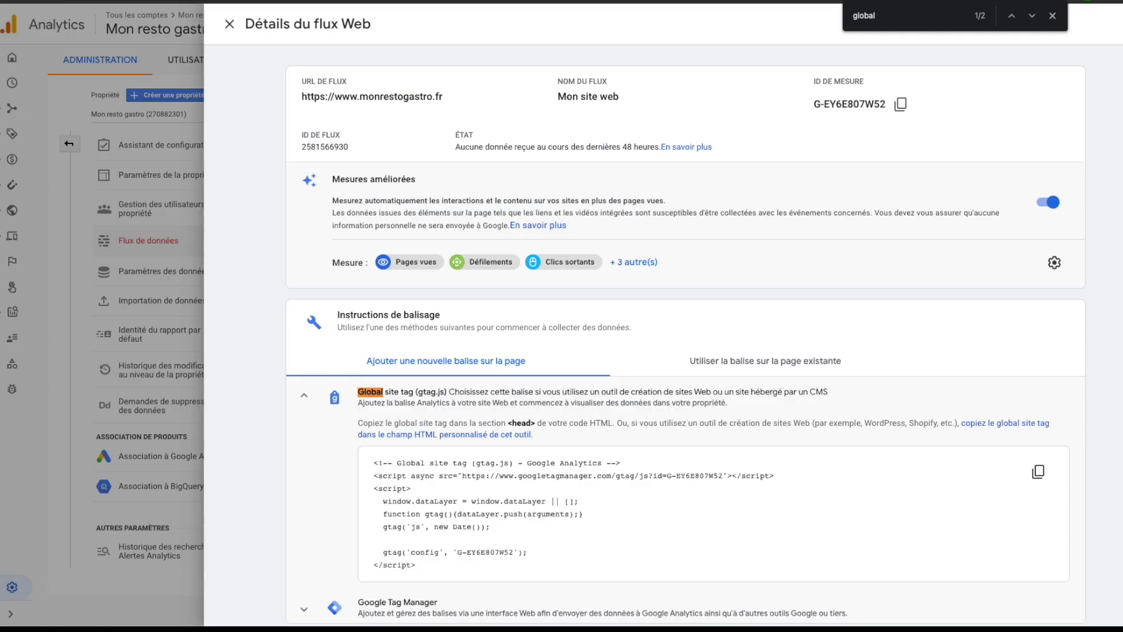
Step: Expand the Global site tag (gtag.js) instructions in the web stream details and copy the entire tag snippet
left_click(353, 405)
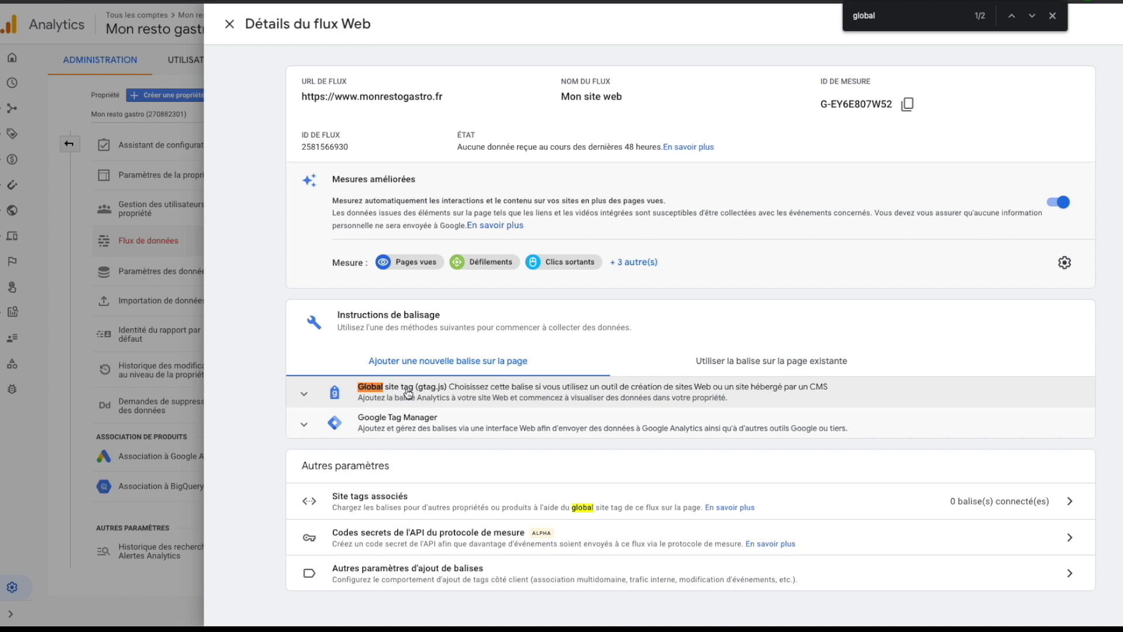
left_click(405, 396)
scroll(402, 351, "down", 3)
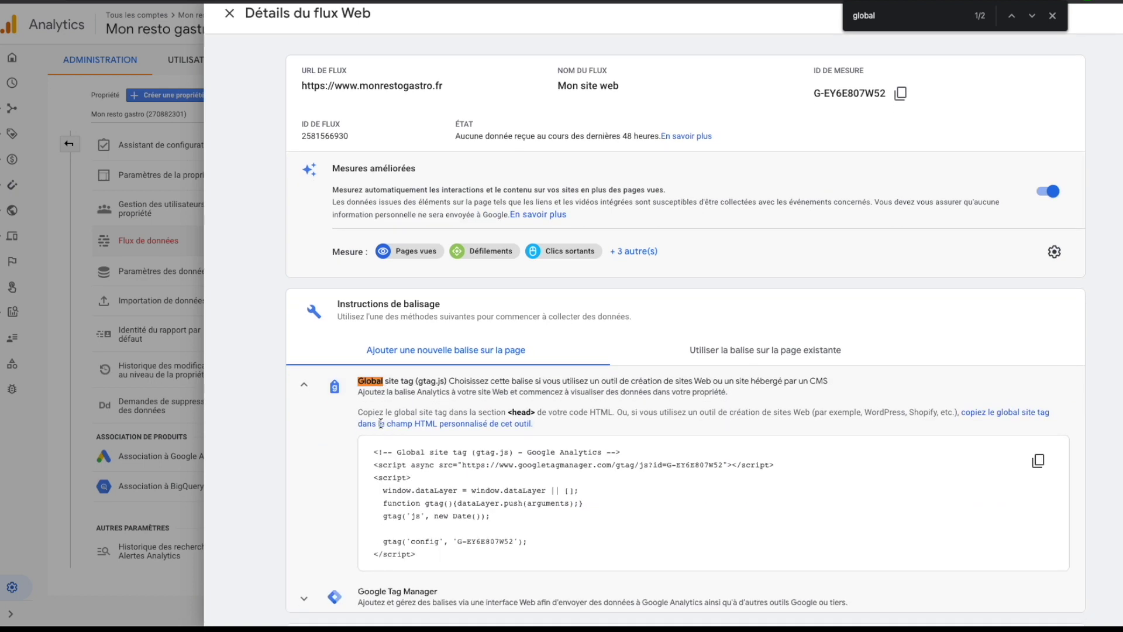
left_click_drag(474, 424, 368, 318)
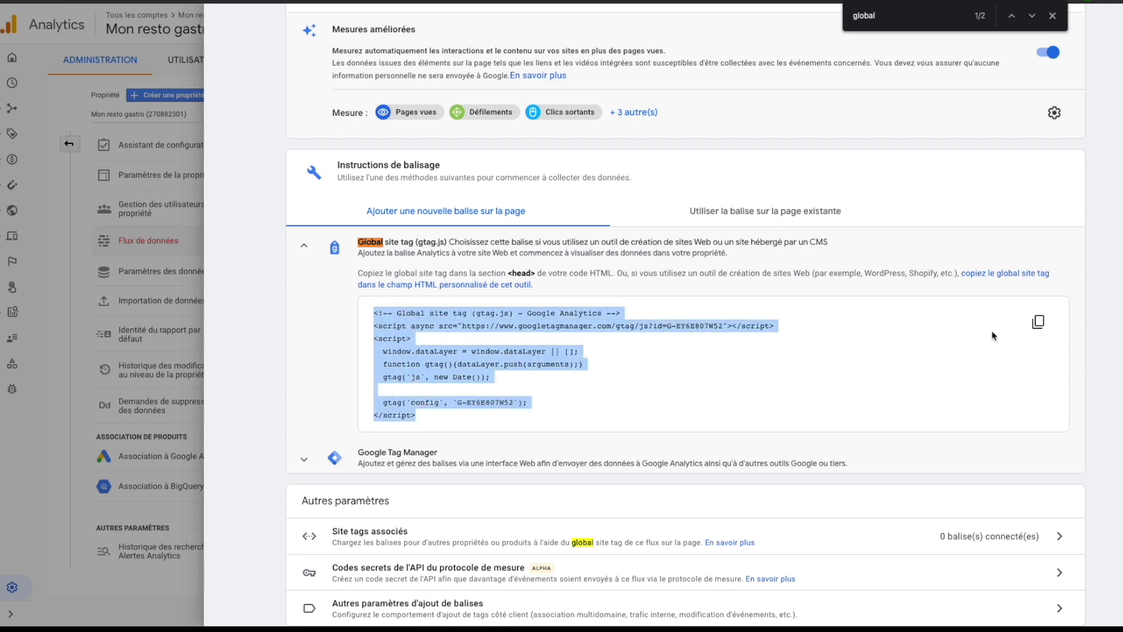
left_click(1039, 322)
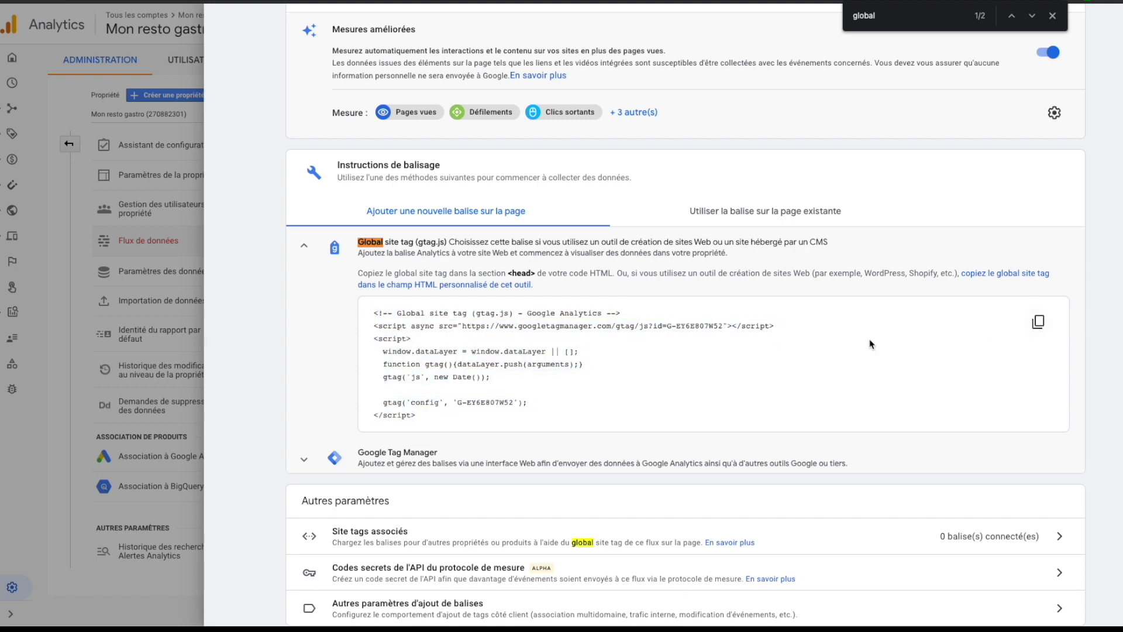
left_click_drag(427, 422, 389, 321)
right_click(390, 321)
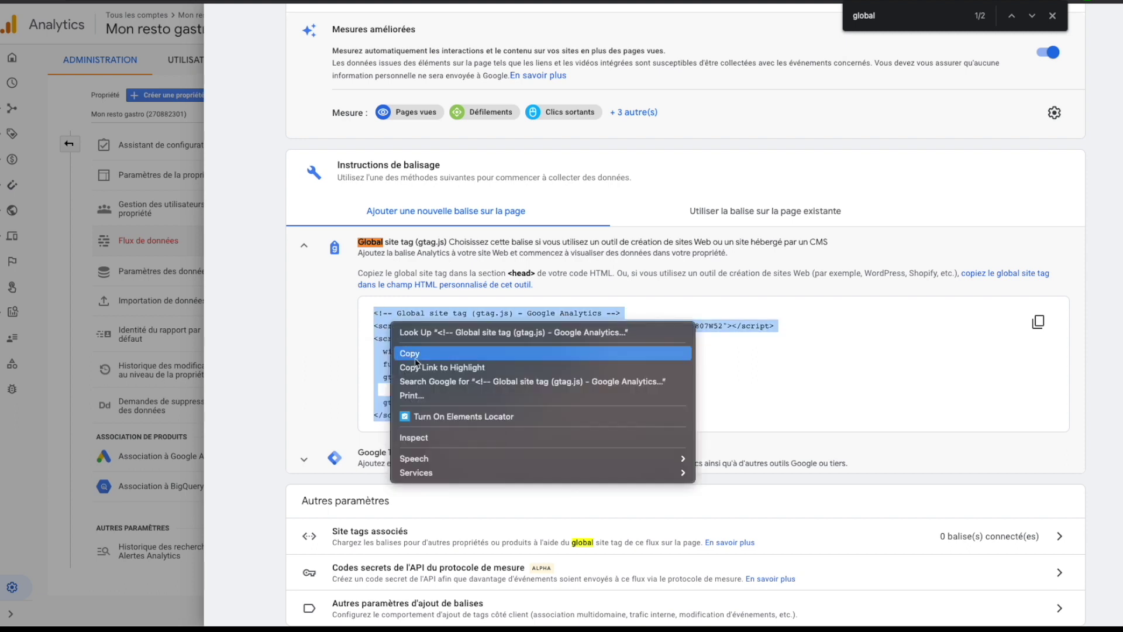
left_click(419, 354)
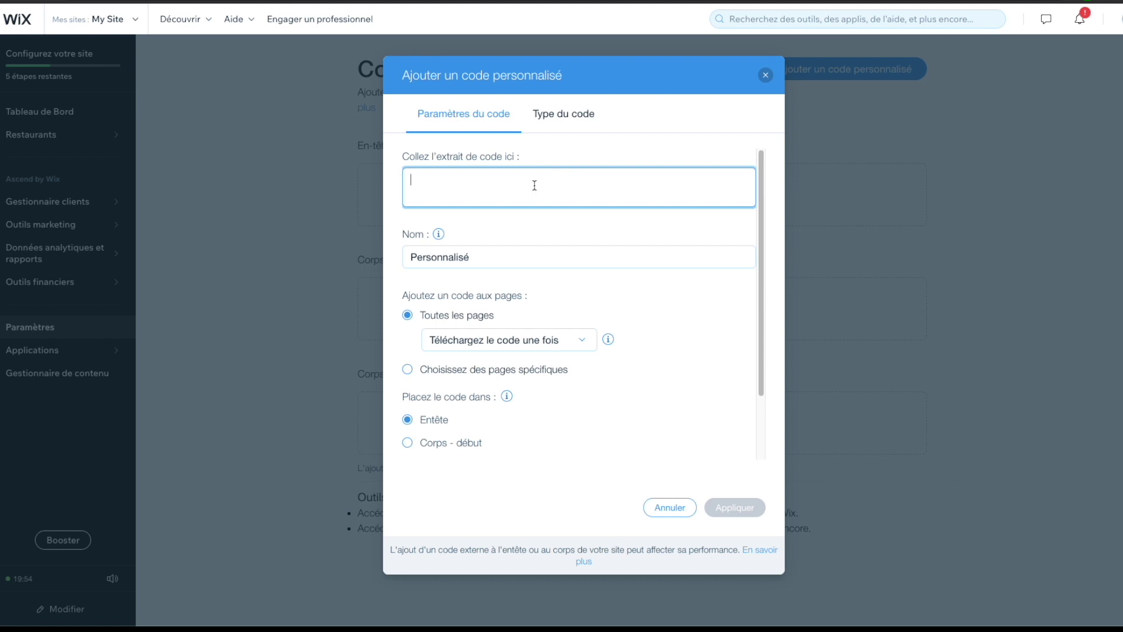
Step: Switch to Wix and paste the copied global site tag as the custom code snippet
right_click(441, 186)
left_click(468, 272)
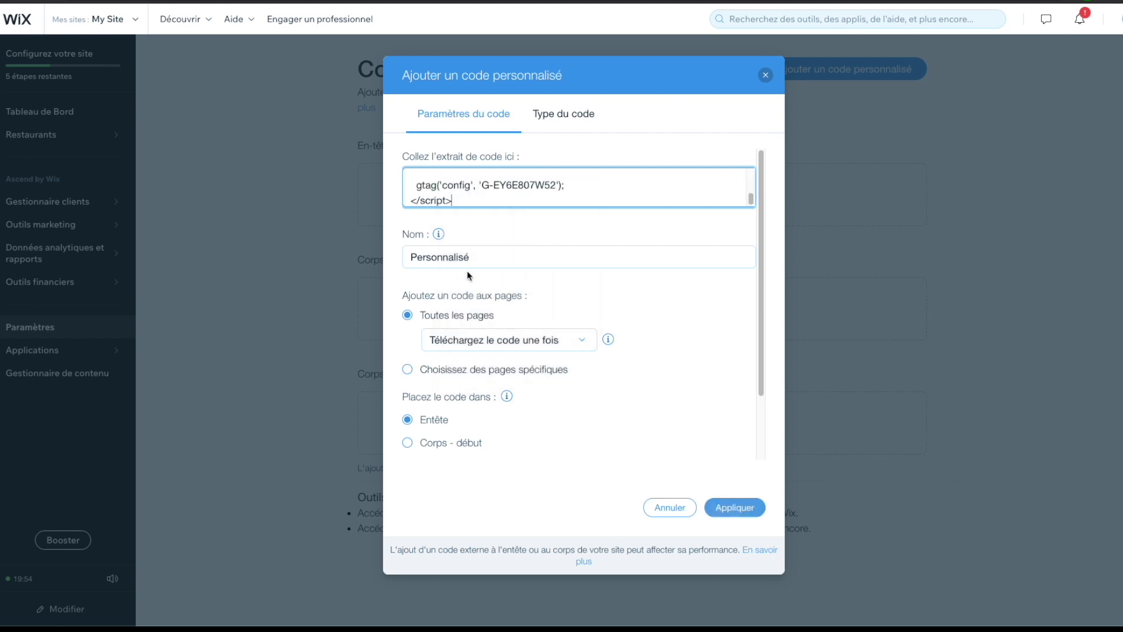
scroll(485, 193, "up", 3)
scroll(485, 193, "down", 3)
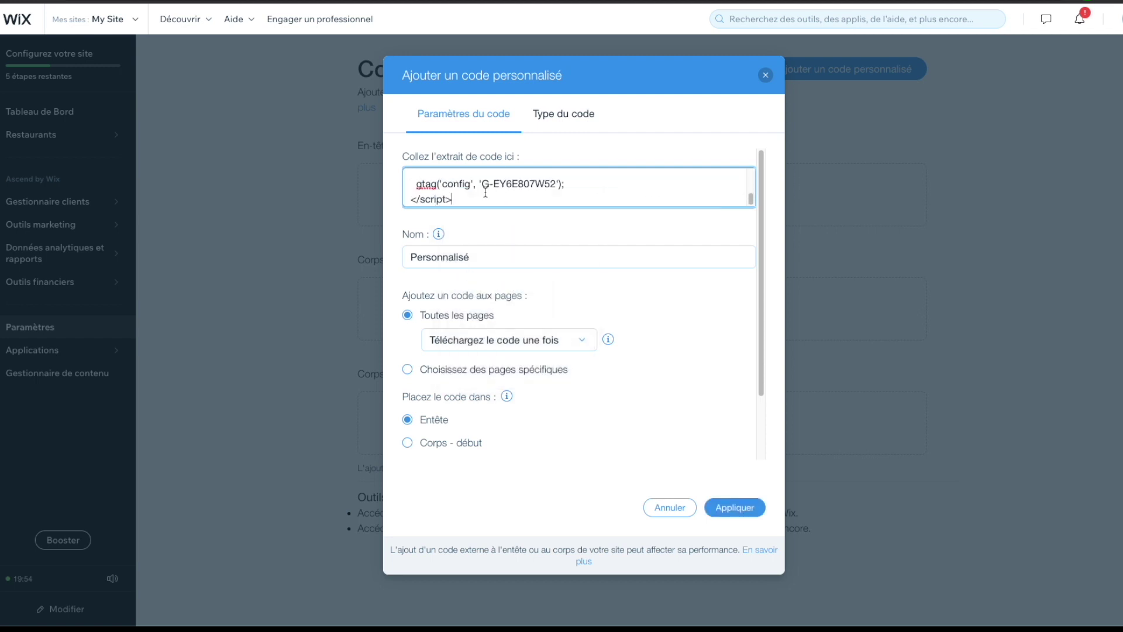
Step: Name the custom code "Google Analytics" and apply it to the header of all pages
left_click(523, 257)
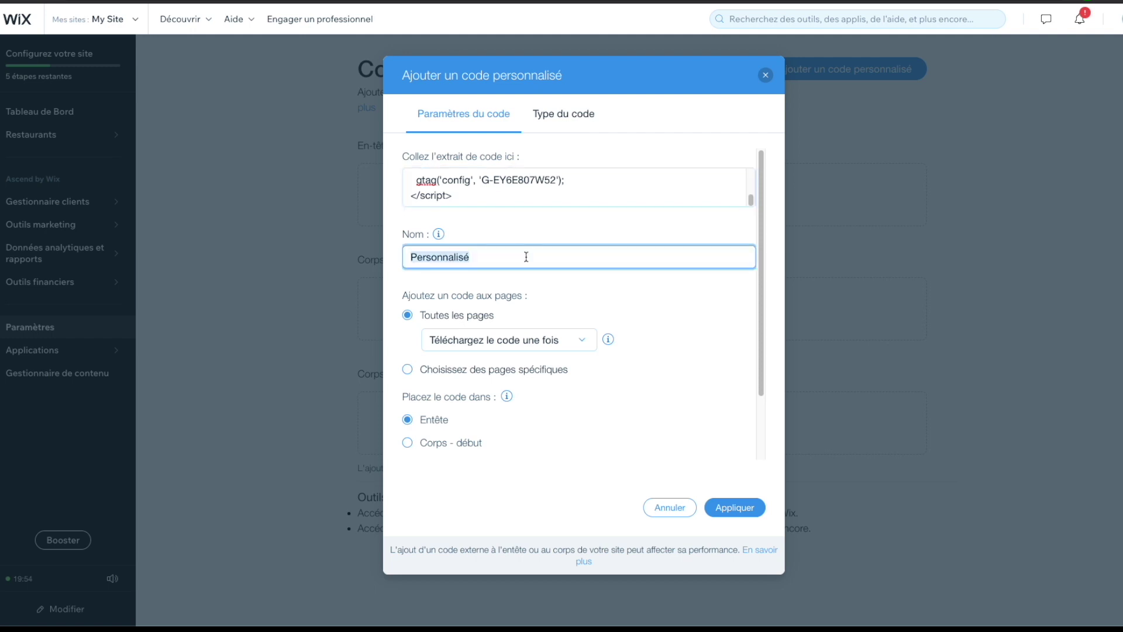
key("ctrl+a")
type("Google Analy")
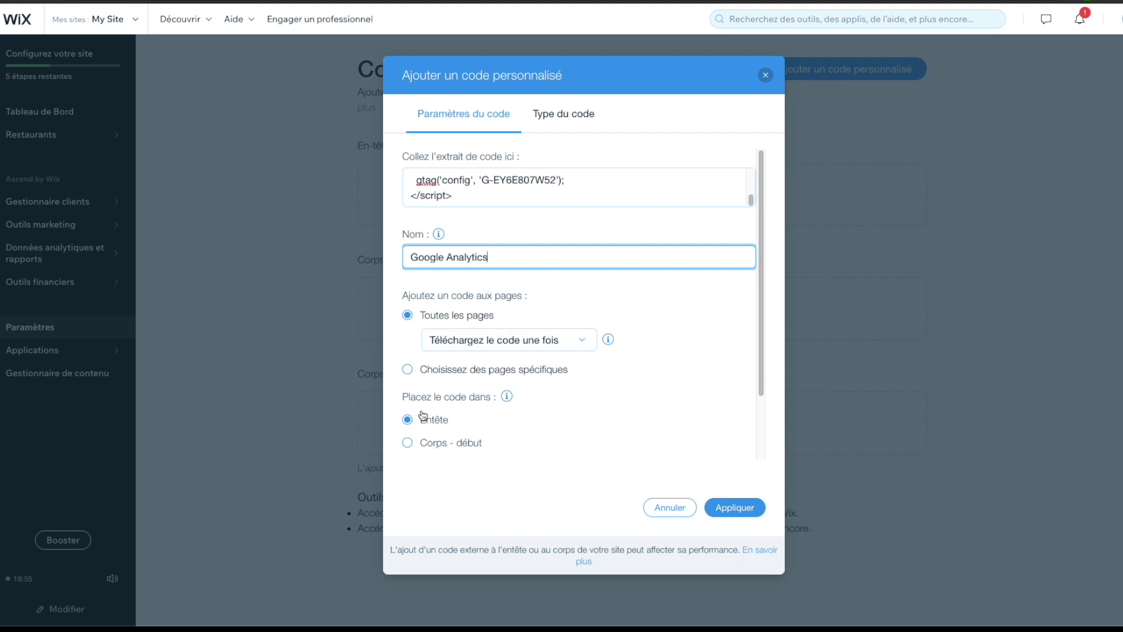
left_click(727, 507)
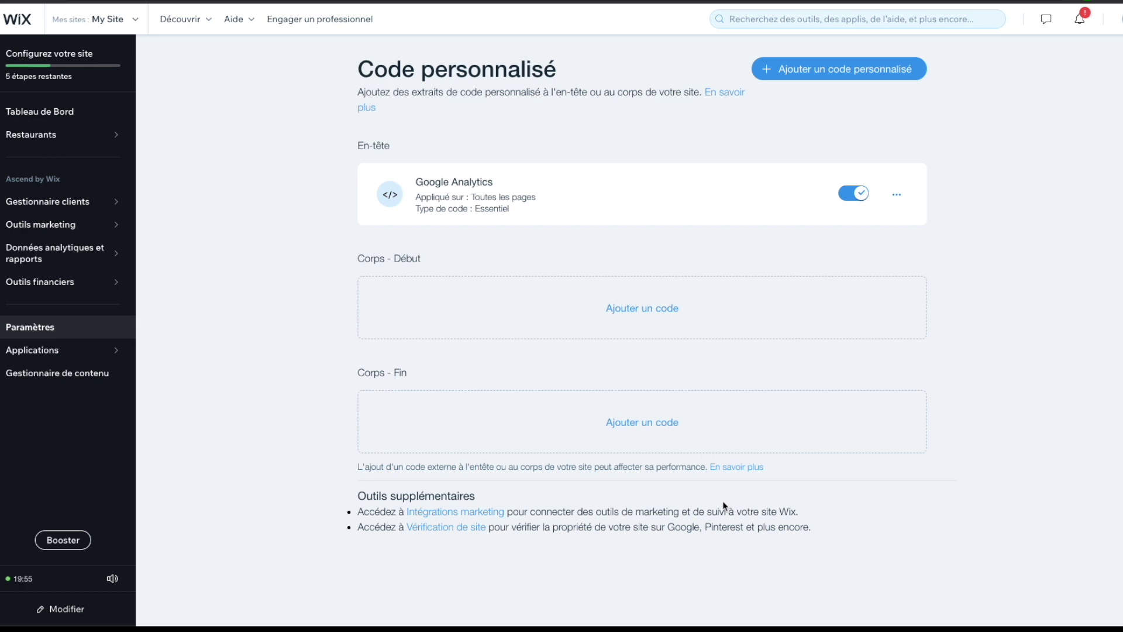
Step: Return to Google Analytics, close the page search and web stream details, and open the real-time report
mouse_move(17, 205)
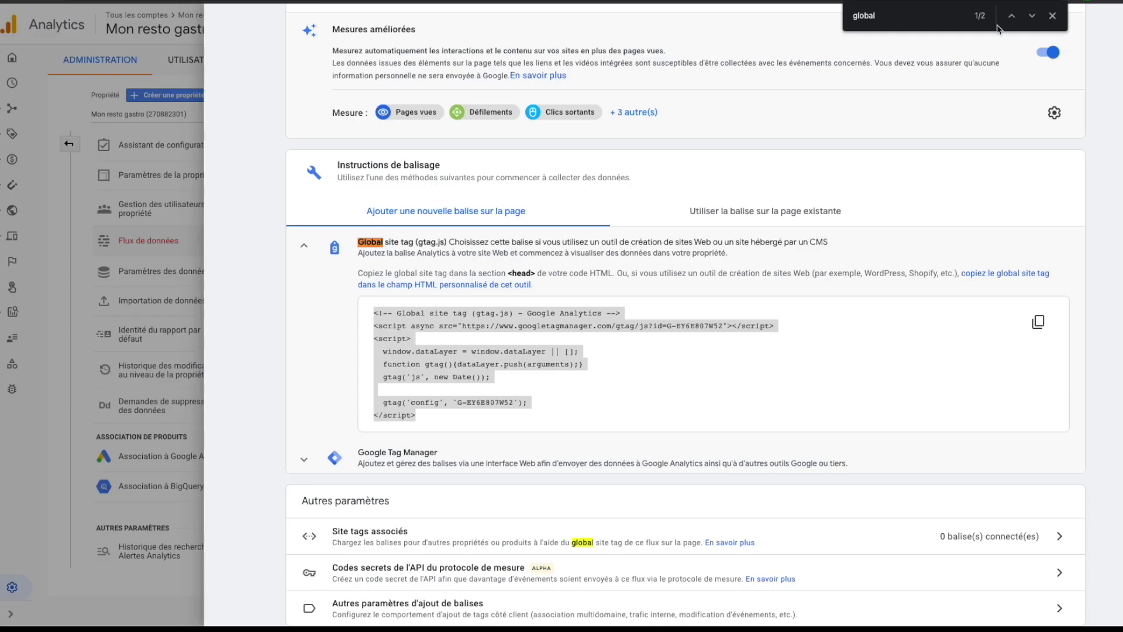
left_click(1052, 16)
scroll(796, 54, "up", 3)
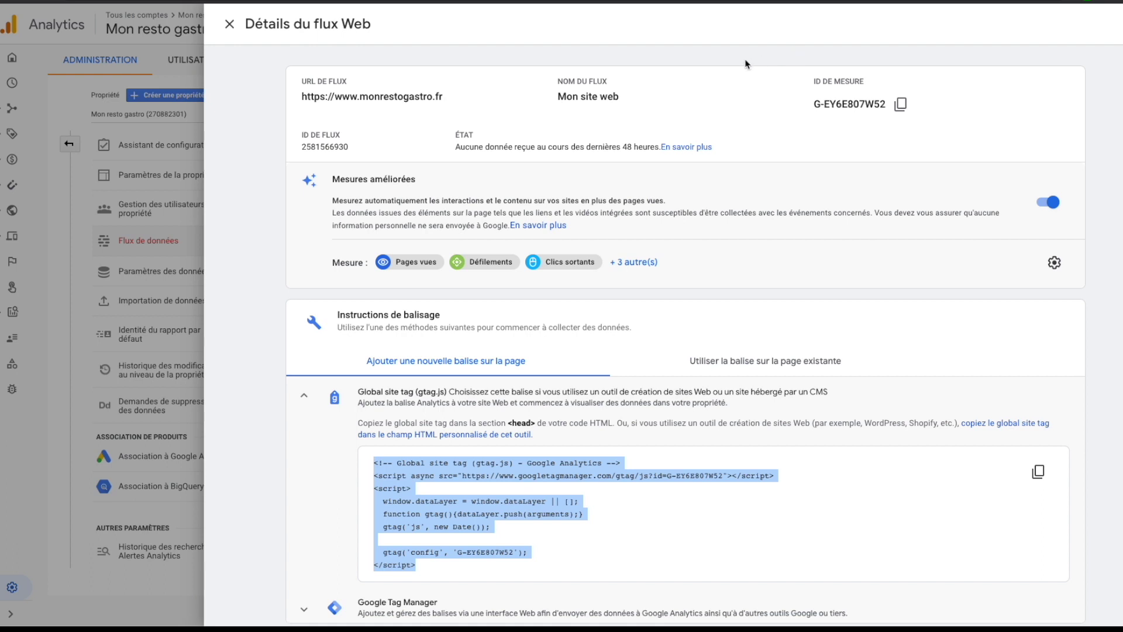
left_click(230, 24)
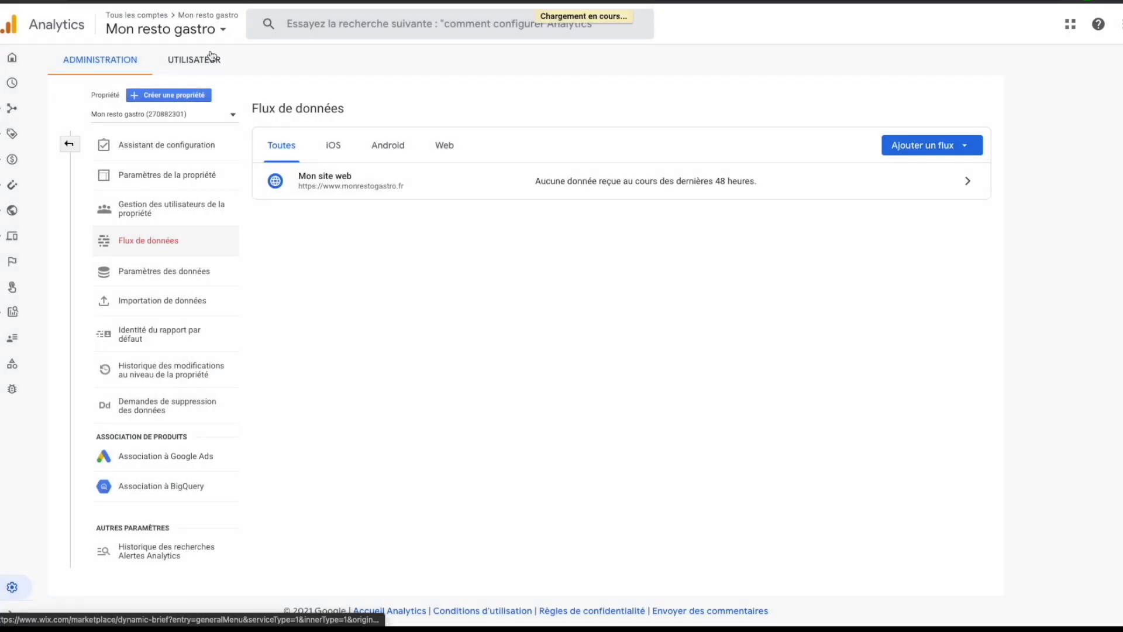
left_click(12, 60)
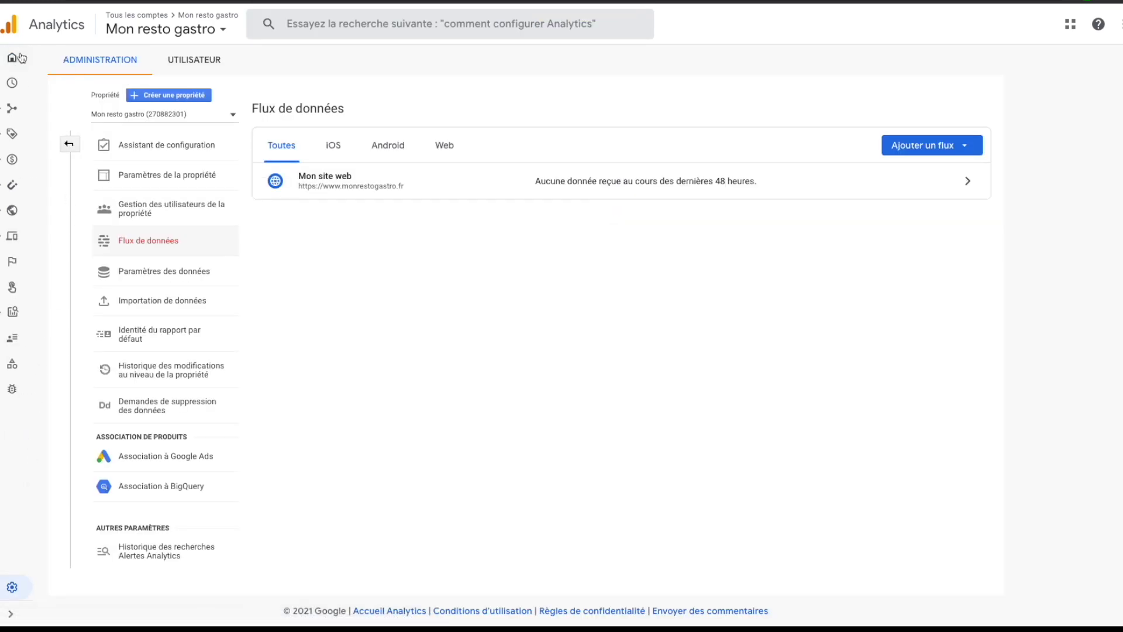
left_click(11, 612)
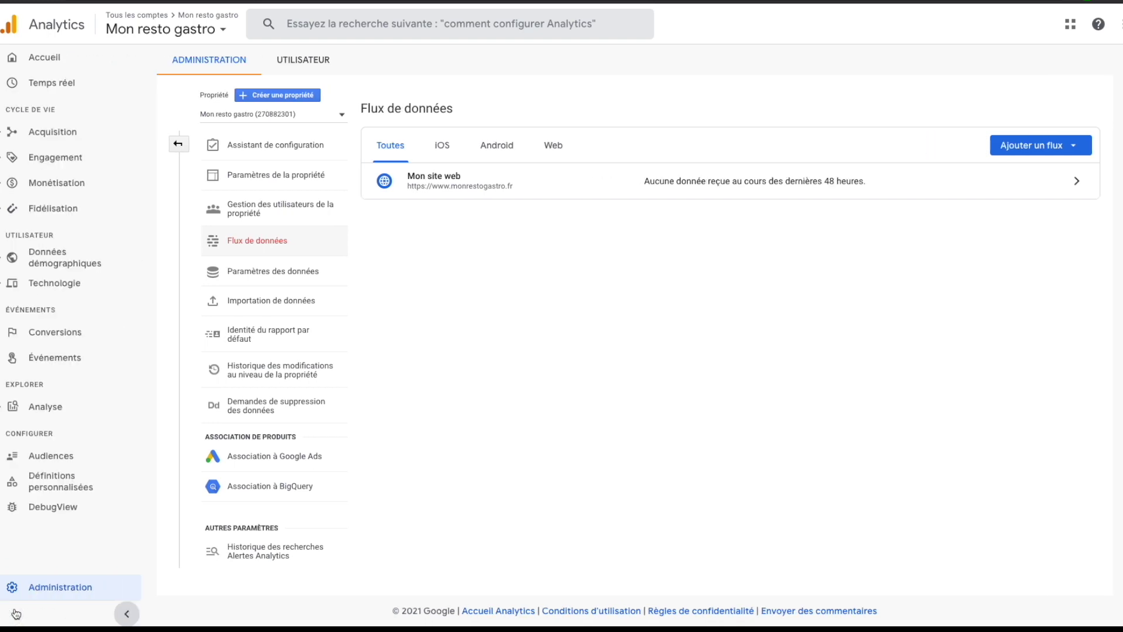
left_click(37, 86)
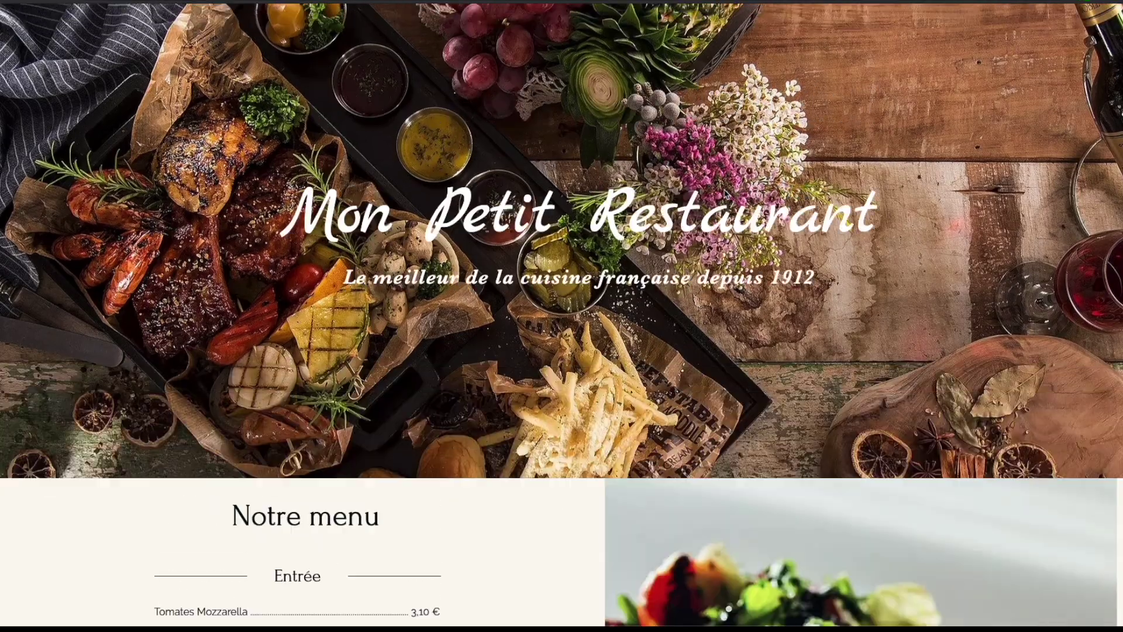
Step: Switch to the published restaurant site and browse its home page from header to story section and back
scroll(454, 141, "down", 5)
scroll(275, 231, "down", 7)
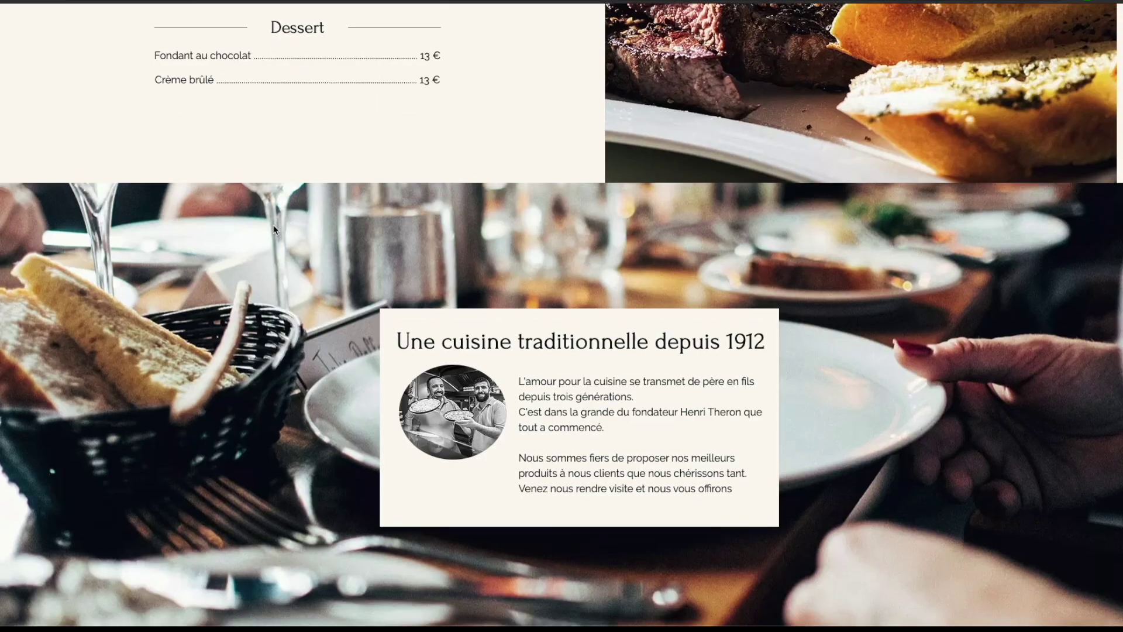
scroll(275, 229, "up", 7)
scroll(275, 229, "up", 5)
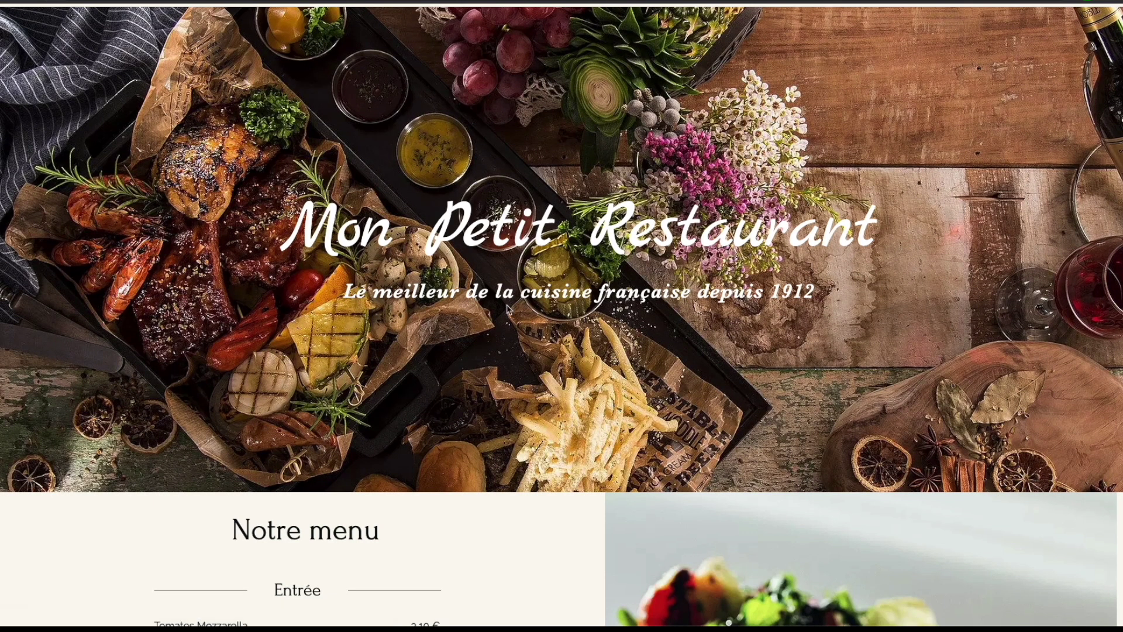
scroll(409, 454, "down", 1)
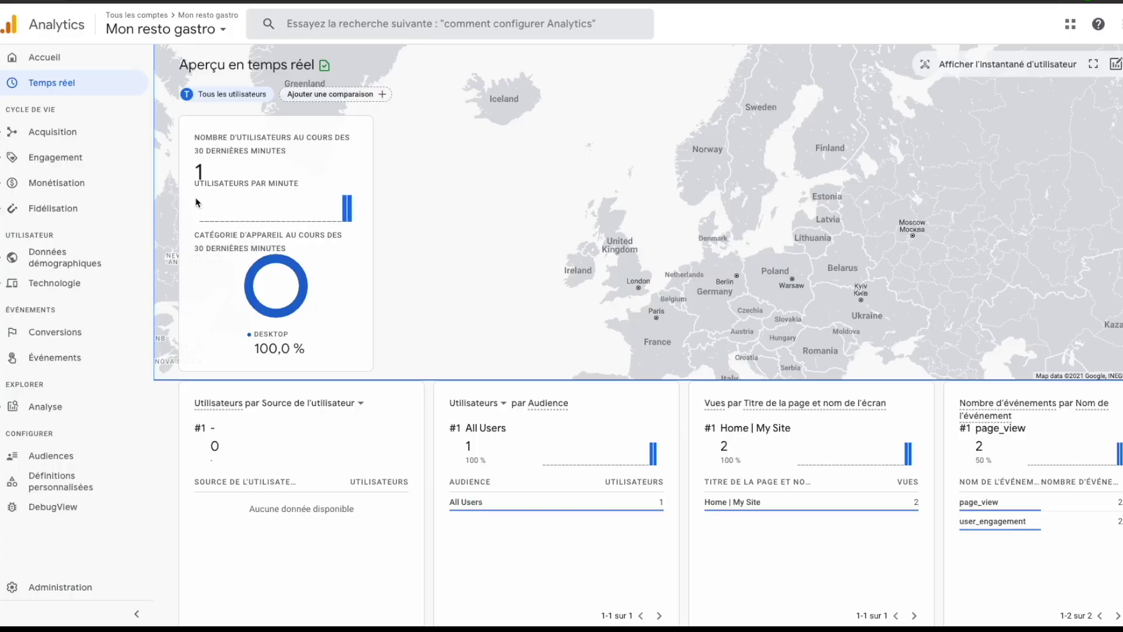
Step: Return to the Google Analytics real-time overview and examine the number of users in the last 30 minutes and the page views
left_click_drag(199, 173, 198, 173)
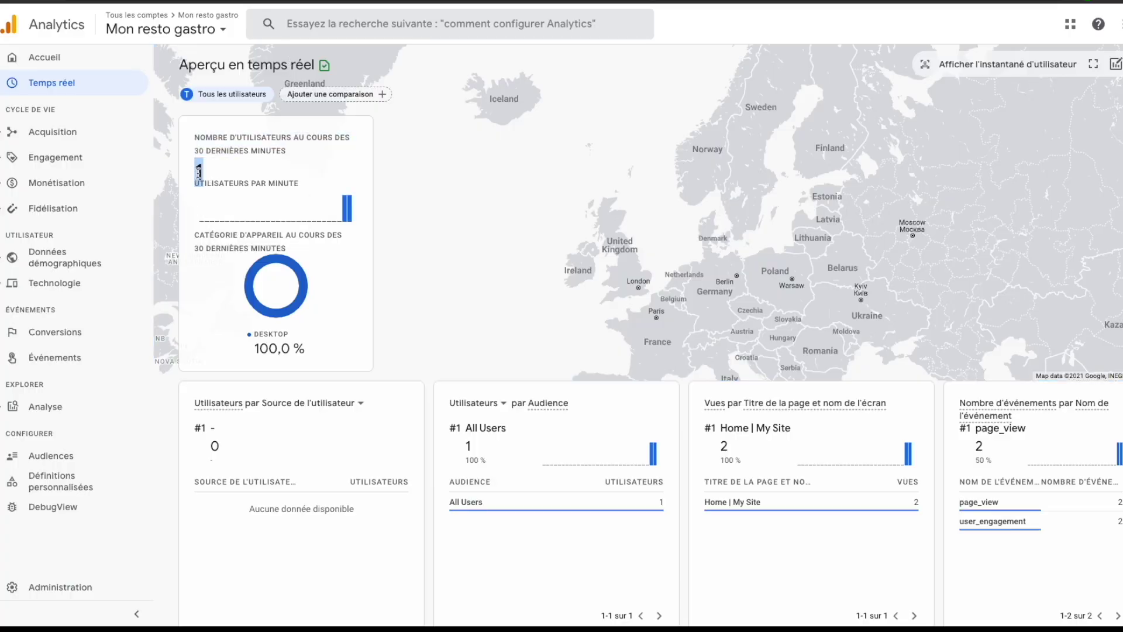
mouse_move(749, 504)
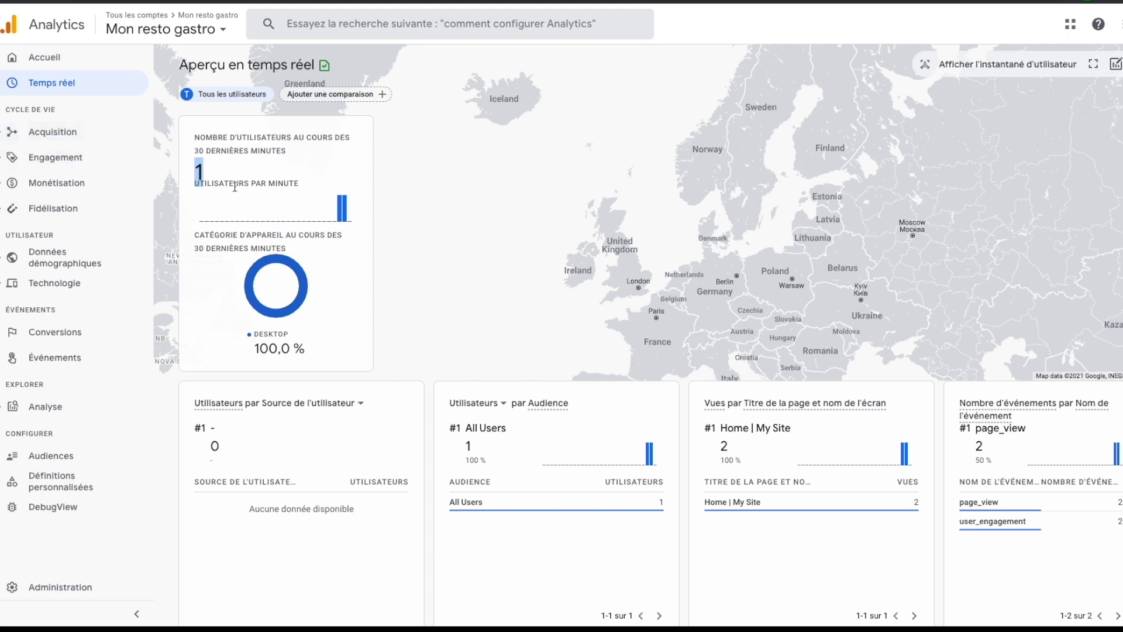
mouse_move(282, 261)
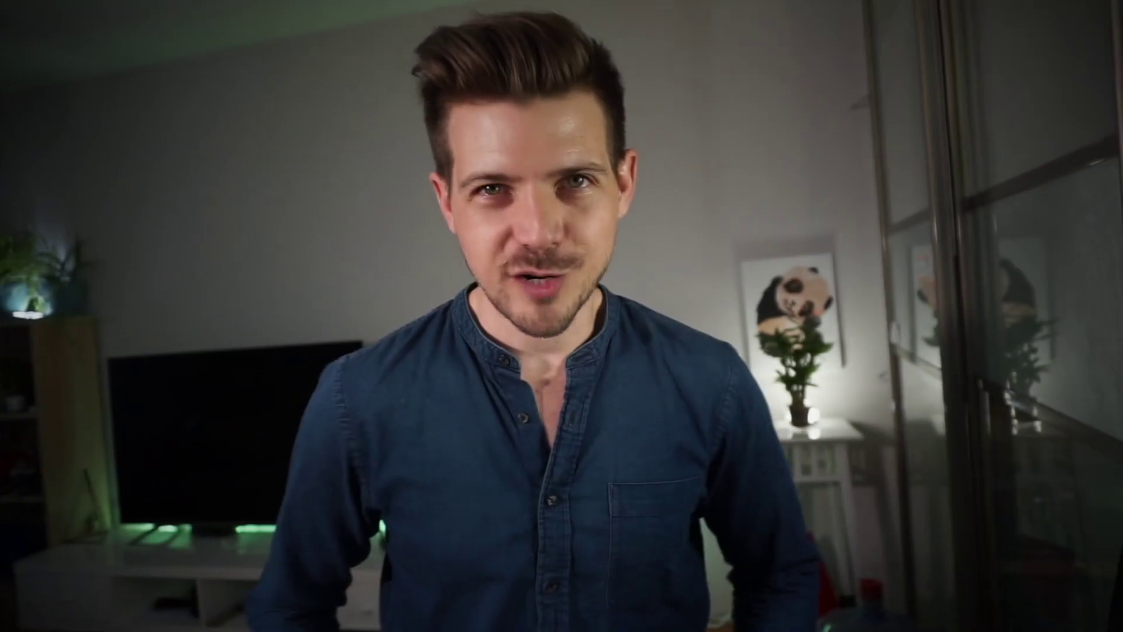